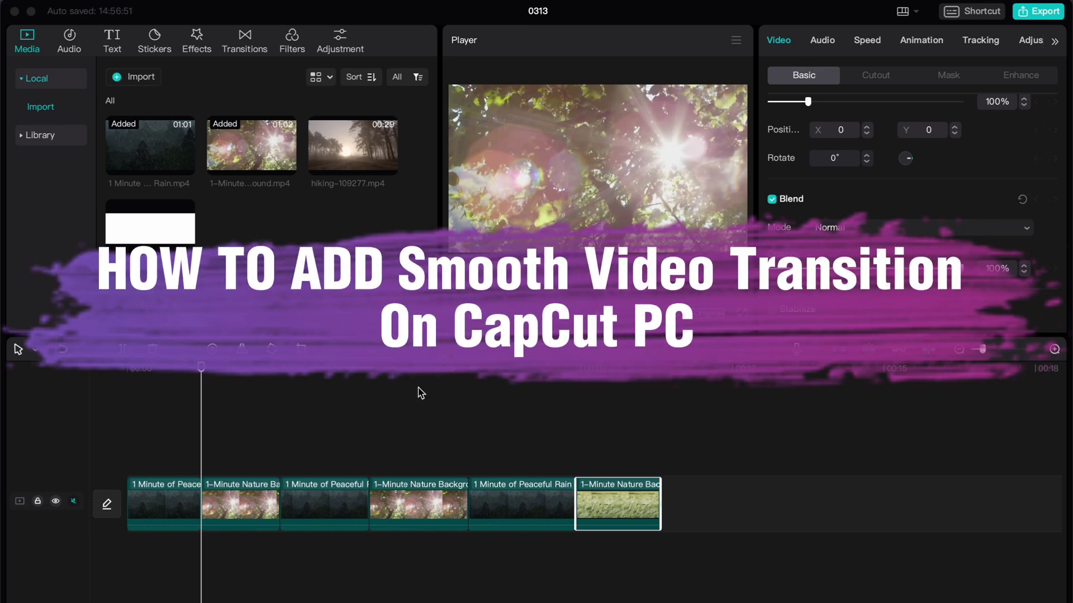
Step: Keyframe the first rain clip at 100% opacity at its start and 51% at its end
{"action": "left_click_drag", "start_coordinate": [202, 370], "coordinate": [104, 372]}
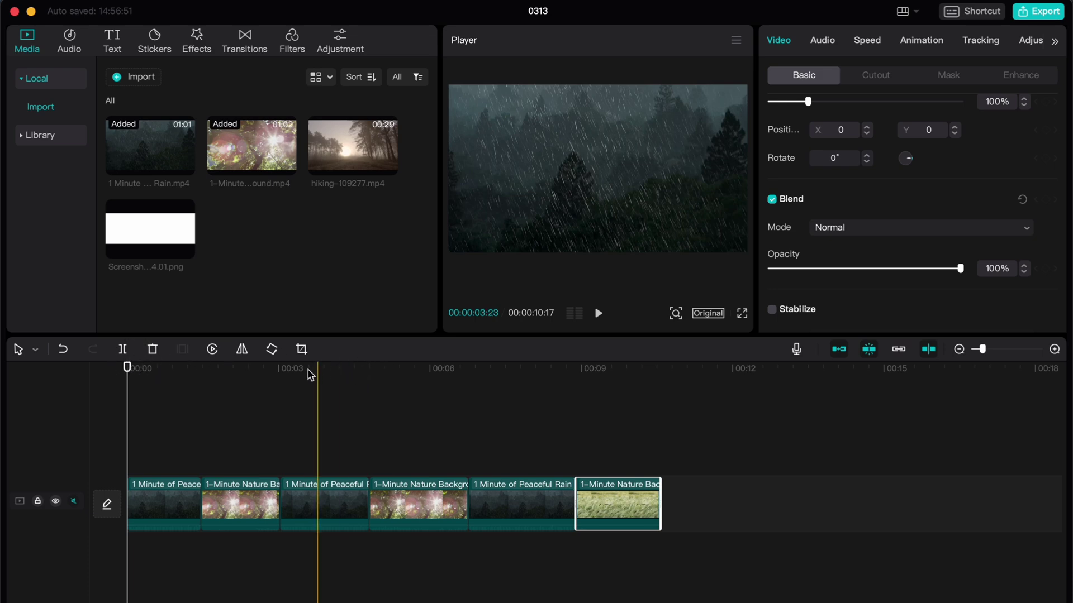
{"action": "left_click_drag", "start_coordinate": [128, 369], "coordinate": [72, 365]}
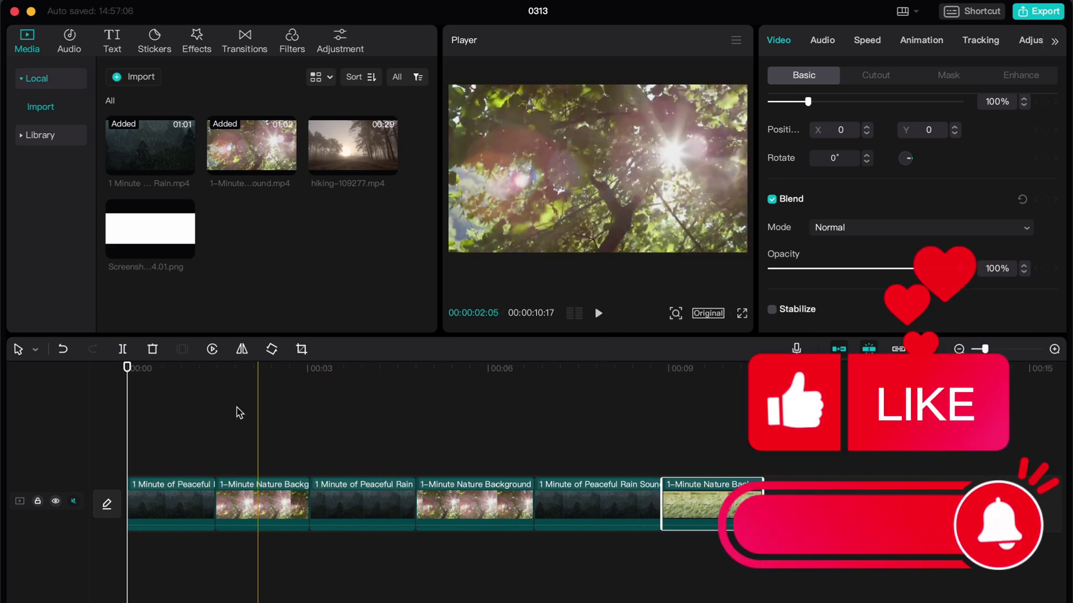
{"action": "scroll", "coordinate": [242, 405], "scroll_direction": "up", "scroll_amount": 3}
{"action": "scroll", "coordinate": [243, 407], "scroll_direction": "left", "scroll_amount": 2}
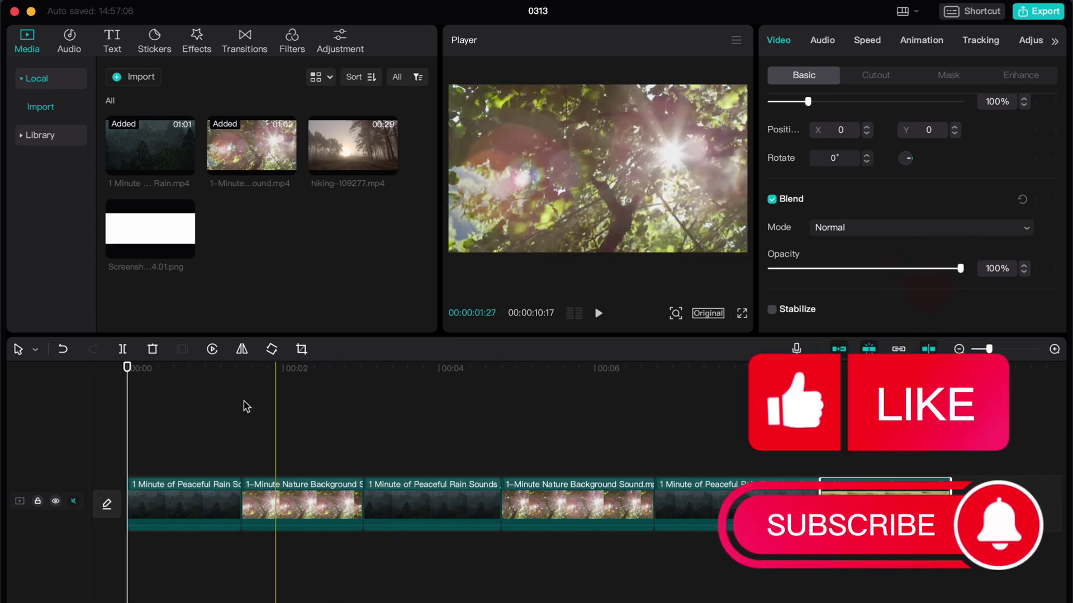
{"action": "left_click", "coordinate": [169, 506]}
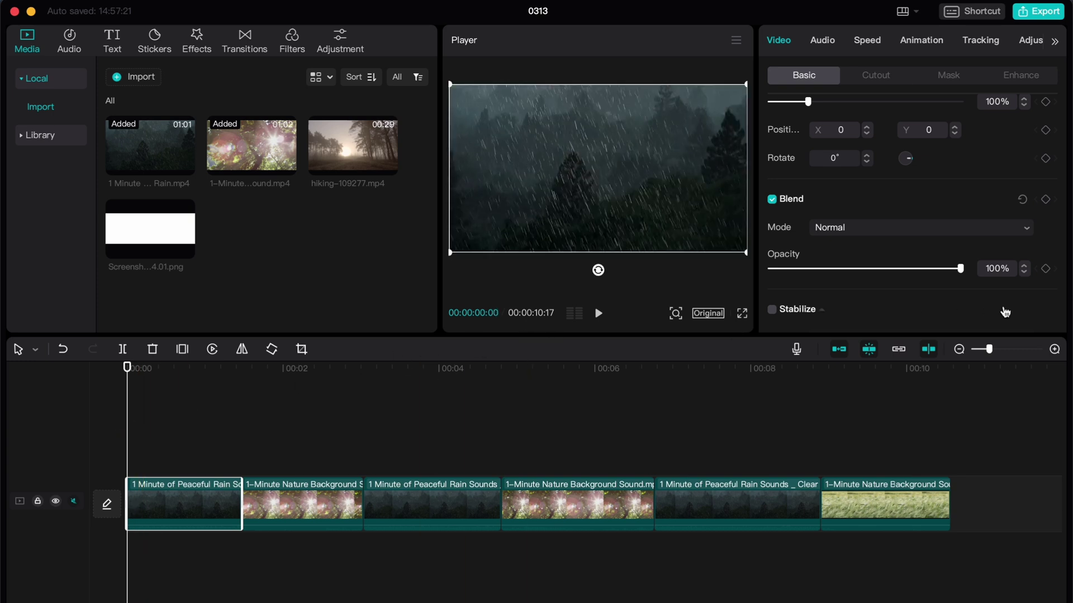
{"action": "left_click", "coordinate": [1046, 270]}
{"action": "left_click_drag", "start_coordinate": [127, 367], "coordinate": [241, 366]}
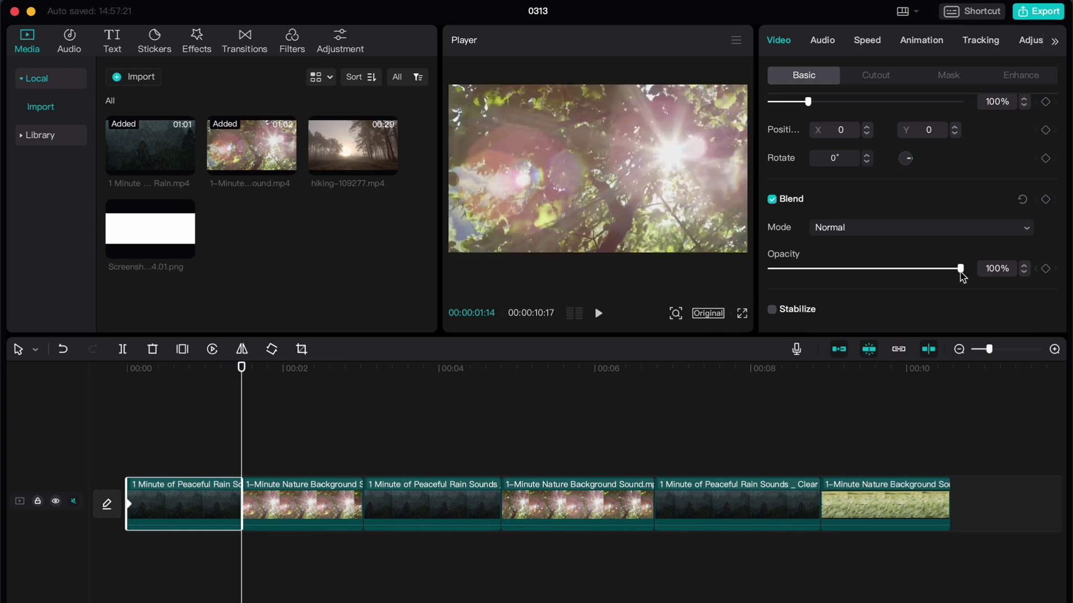
{"action": "left_click_drag", "start_coordinate": [961, 270], "coordinate": [872, 269]}
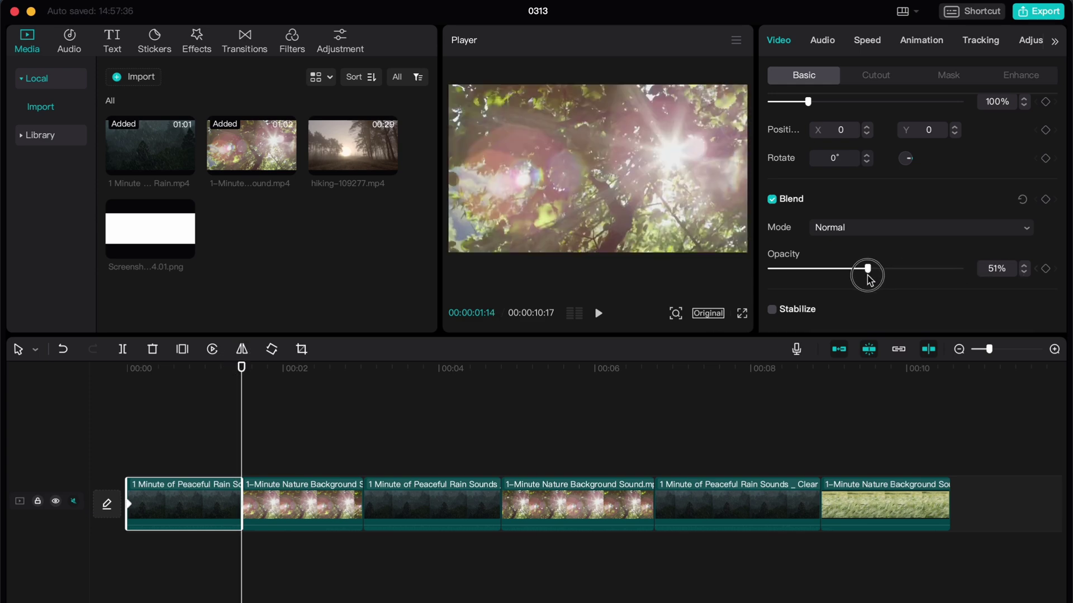
{"action": "left_click", "coordinate": [335, 500]}
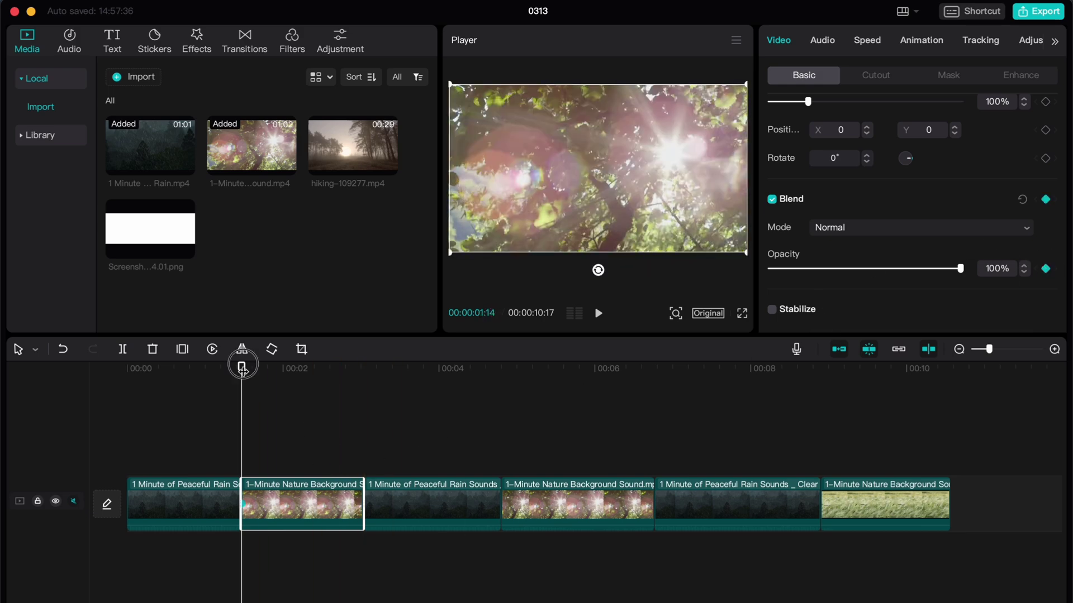
Step: Lower the sunny forest and second rain clips to about 52% opacity by their ends, undoing a misplaced change
{"action": "left_click_drag", "start_coordinate": [241, 367], "coordinate": [363, 367]}
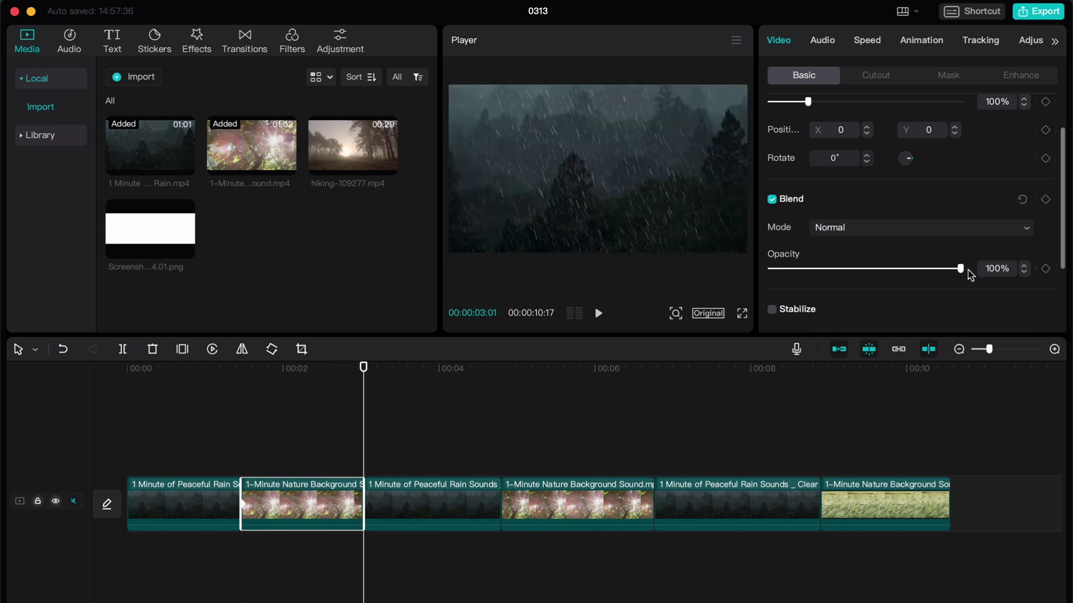
{"action": "left_click_drag", "start_coordinate": [961, 269], "coordinate": [868, 271]}
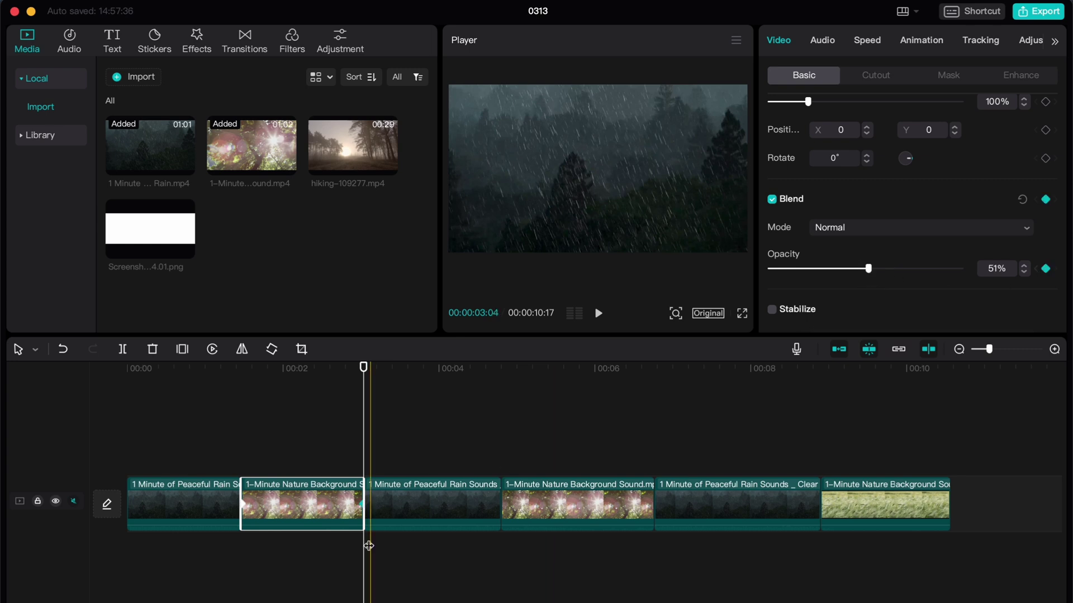
{"action": "left_click", "coordinate": [412, 497]}
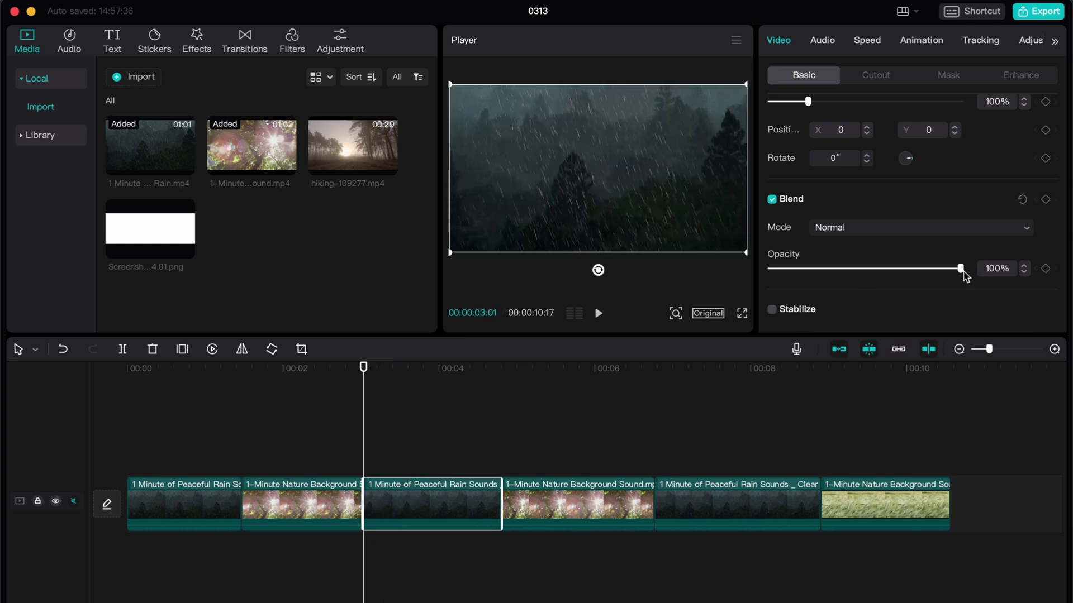
{"action": "left_click_drag", "start_coordinate": [960, 269], "coordinate": [873, 269]}
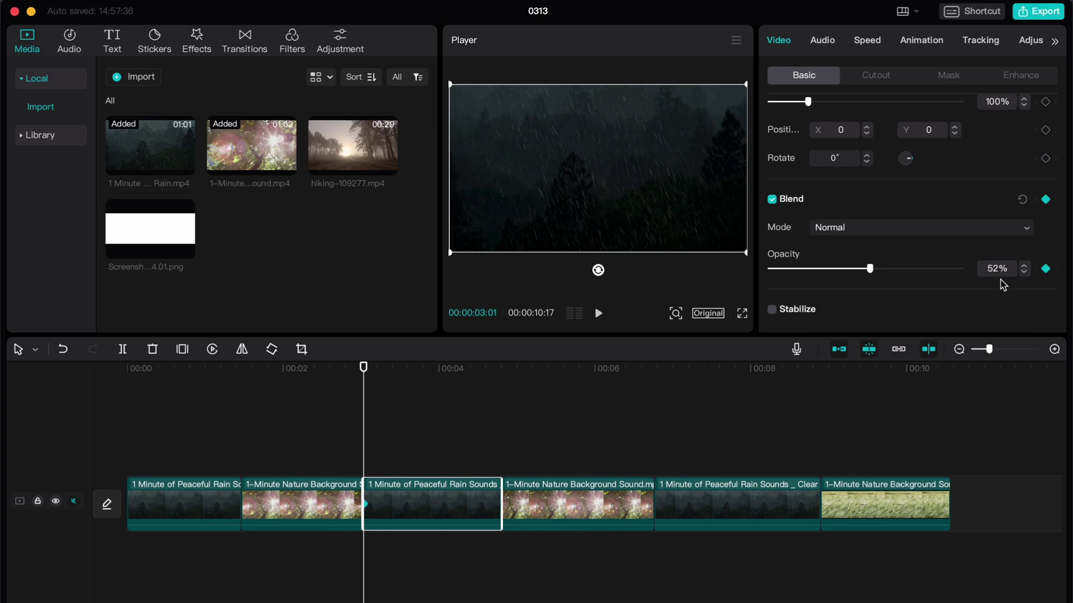
{"action": "left_click_drag", "start_coordinate": [364, 368], "coordinate": [496, 379]}
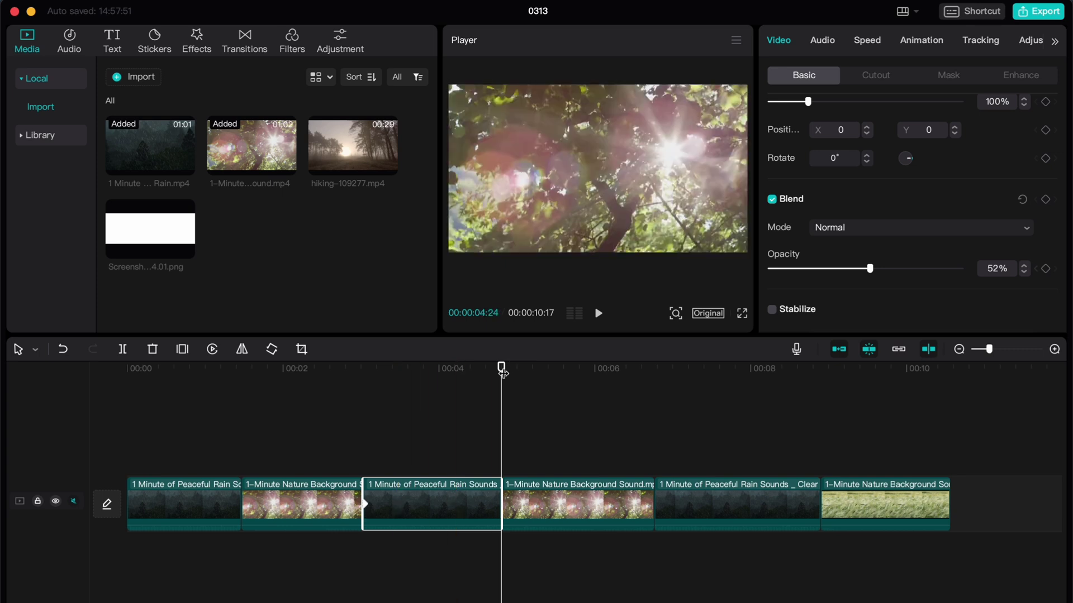
{"action": "left_click_drag", "start_coordinate": [501, 368], "coordinate": [363, 370]}
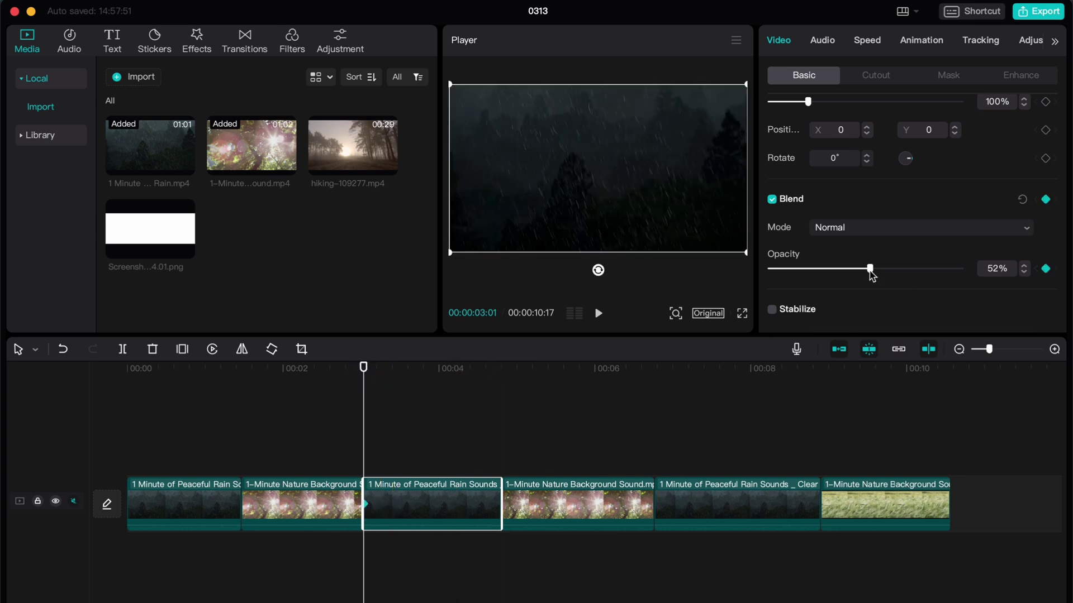
{"action": "key", "text": "ctrl+z"}
{"action": "left_click_drag", "start_coordinate": [363, 366], "coordinate": [501, 366]}
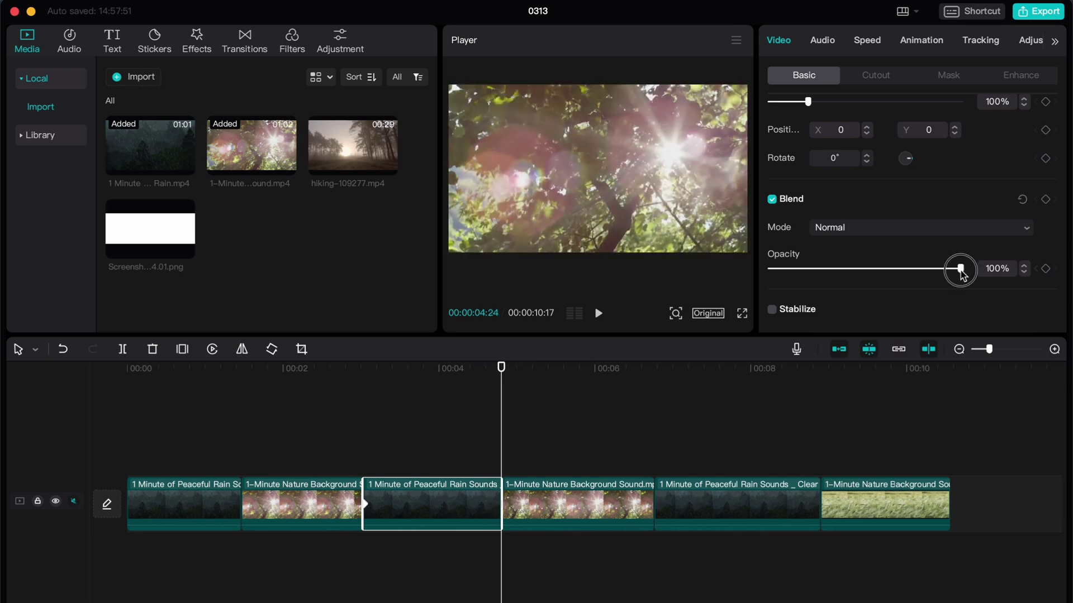
{"action": "left_click_drag", "start_coordinate": [959, 270], "coordinate": [872, 269]}
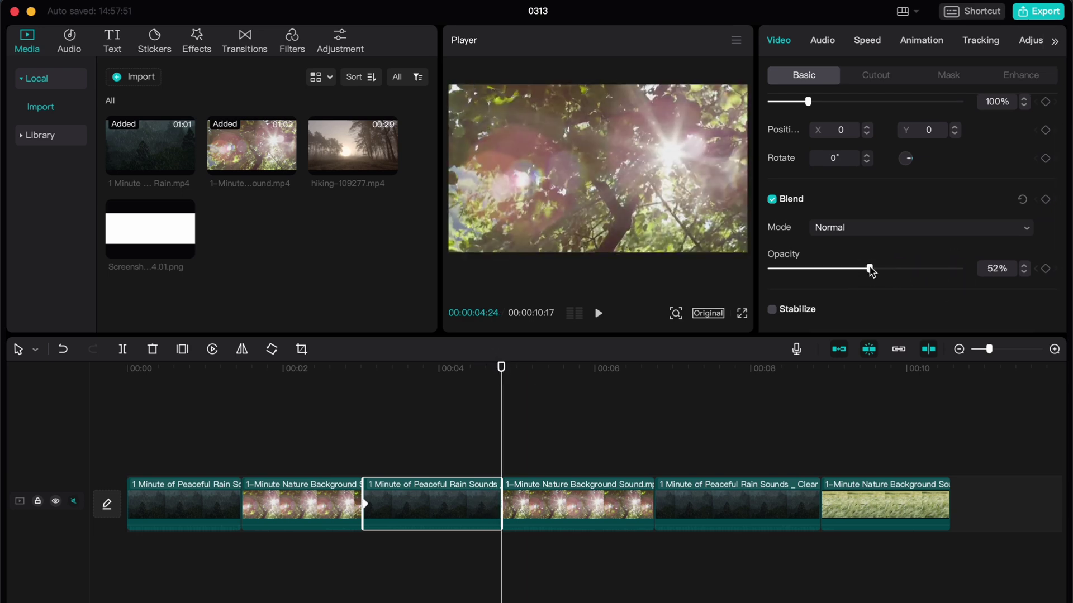
{"action": "left_click", "coordinate": [569, 500]}
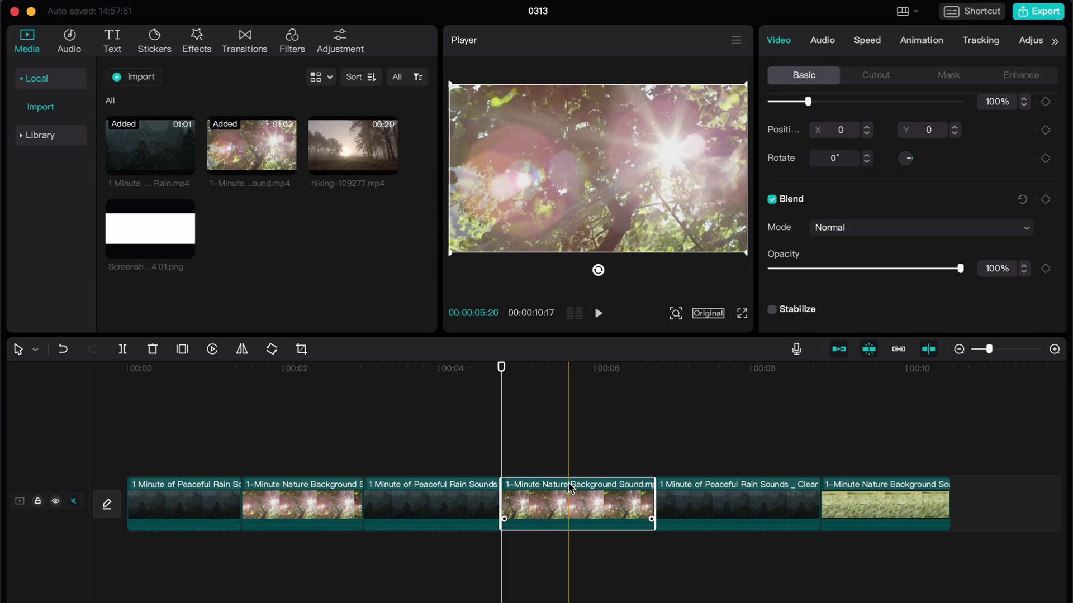
Step: Fade the forest clip and the third rain clip to about 51% opacity by their ends, then preview
{"action": "left_click", "coordinate": [1045, 269]}
{"action": "left_click_drag", "start_coordinate": [501, 366], "coordinate": [654, 364]}
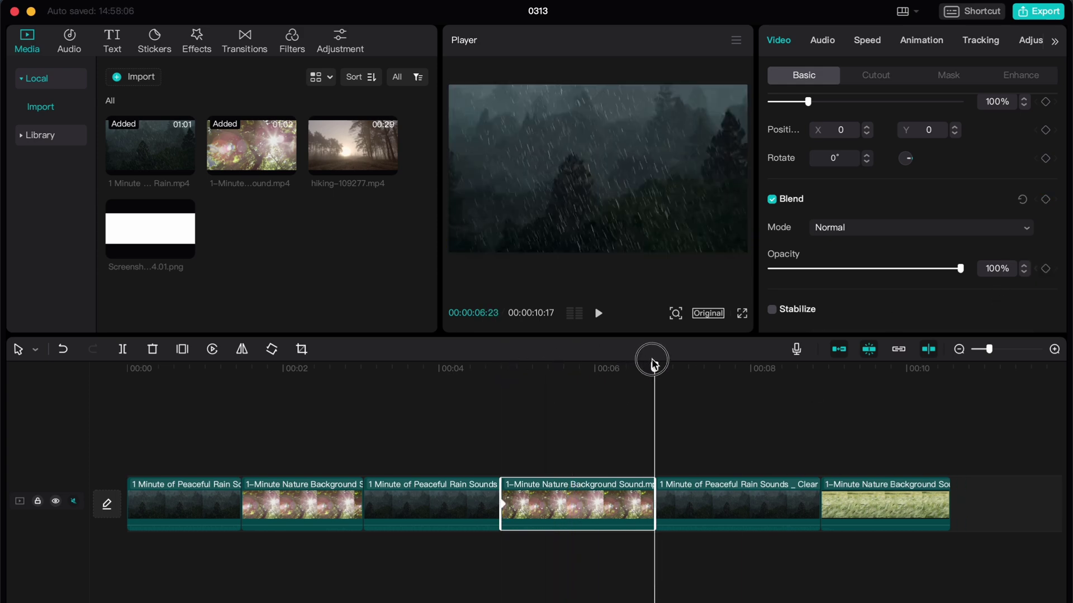
{"action": "left_click_drag", "start_coordinate": [958, 272], "coordinate": [869, 278]}
{"action": "left_click", "coordinate": [692, 501]}
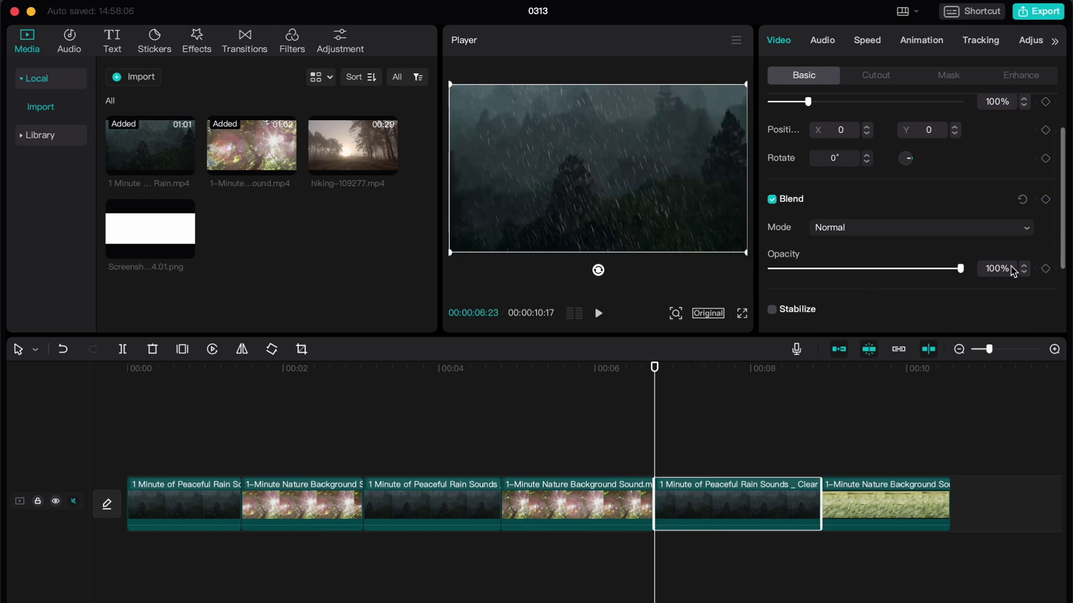
{"action": "left_click_drag", "start_coordinate": [654, 366], "coordinate": [820, 367]}
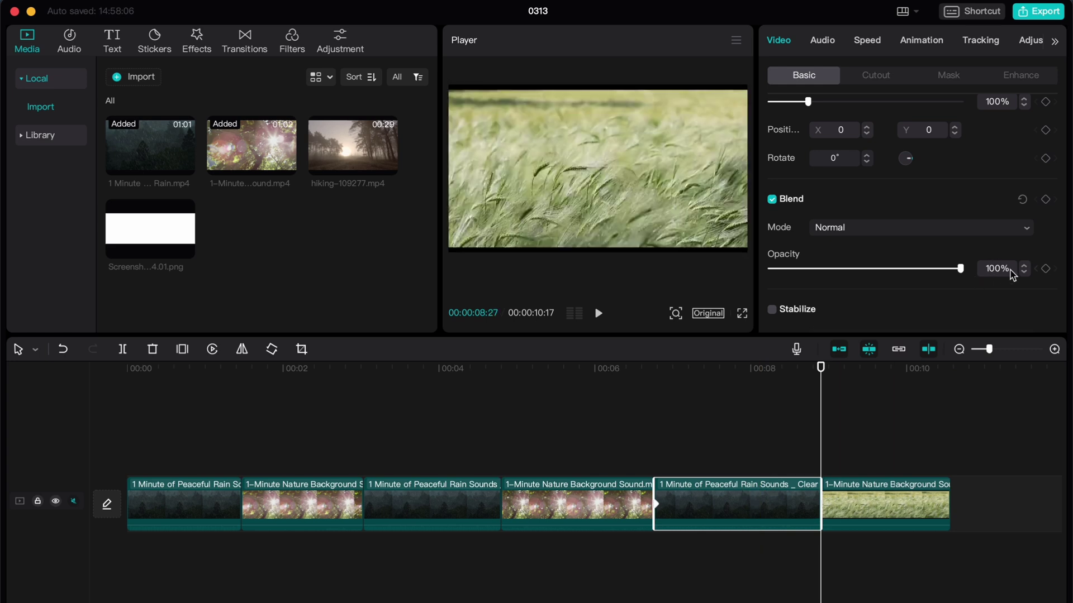
{"action": "left_click_drag", "start_coordinate": [958, 271], "coordinate": [867, 277]}
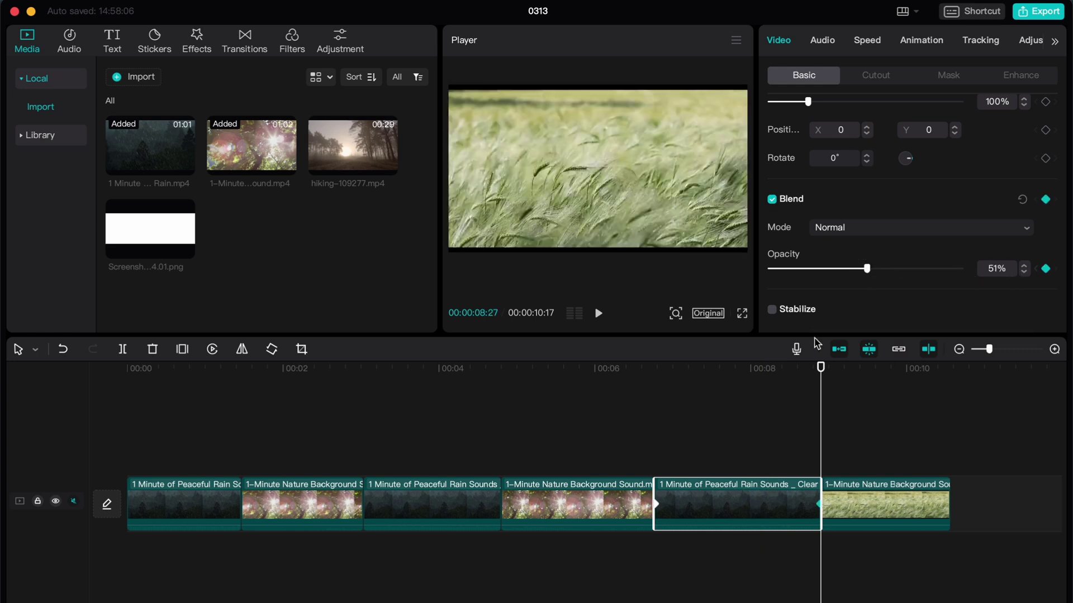
{"action": "left_click", "coordinate": [690, 383]}
{"action": "key", "text": "space"}
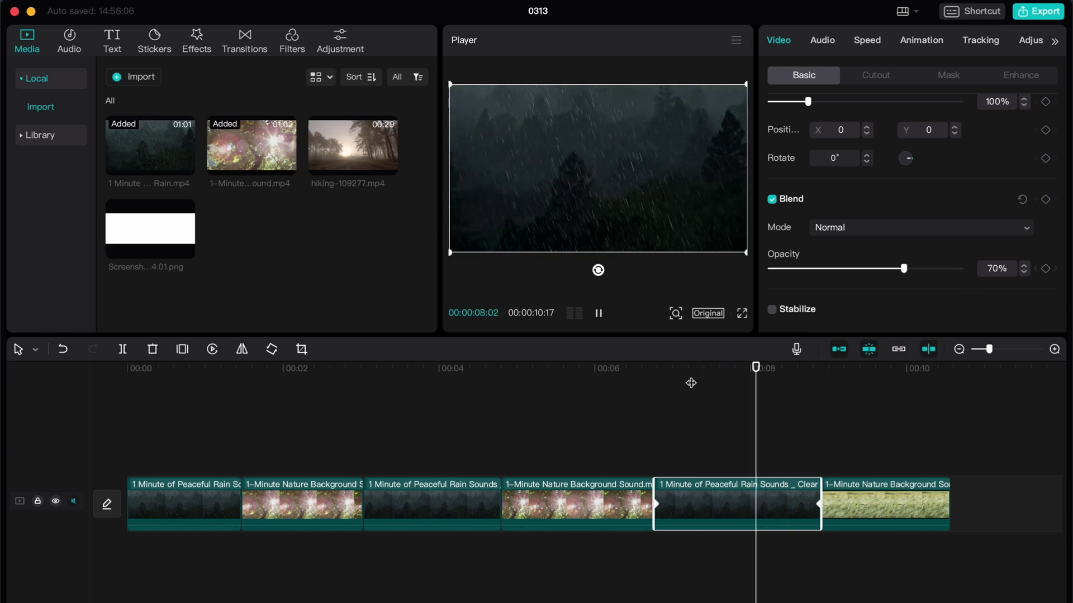
{"action": "key", "text": "space"}
Step: Fade the wheat field clip to about 49% opacity and return to the timeline start
{"action": "left_click", "coordinate": [905, 503]}
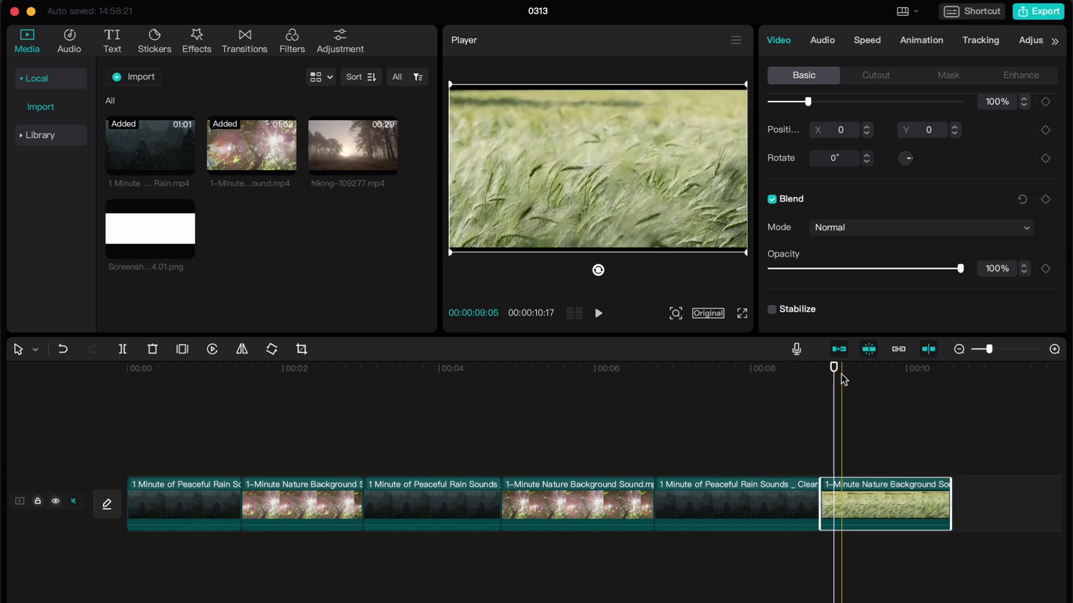
{"action": "left_click_drag", "start_coordinate": [834, 369], "coordinate": [951, 366]}
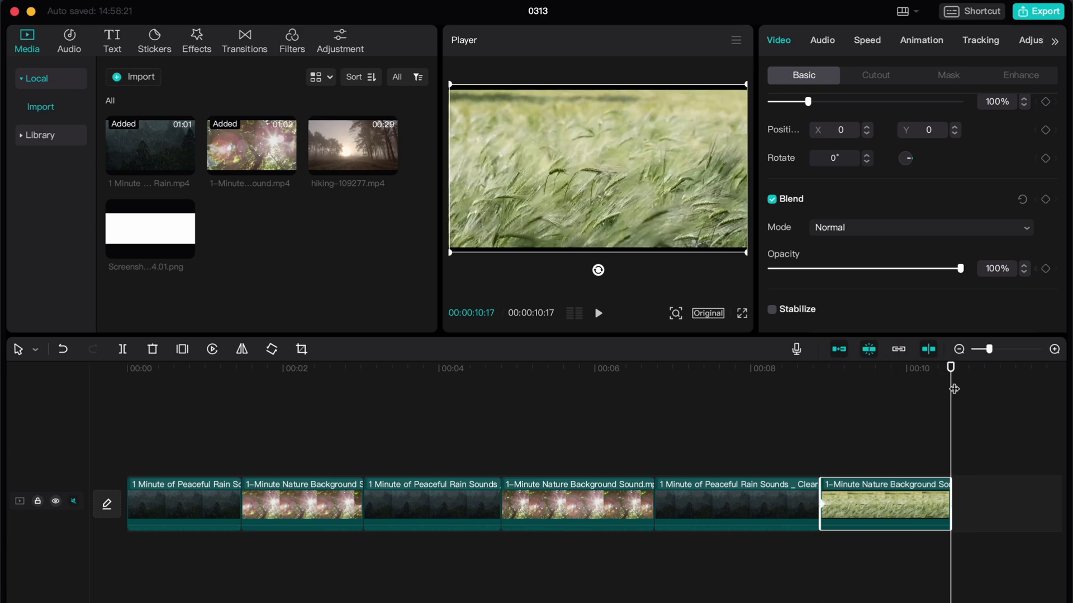
{"action": "left_click_drag", "start_coordinate": [960, 269], "coordinate": [859, 268]}
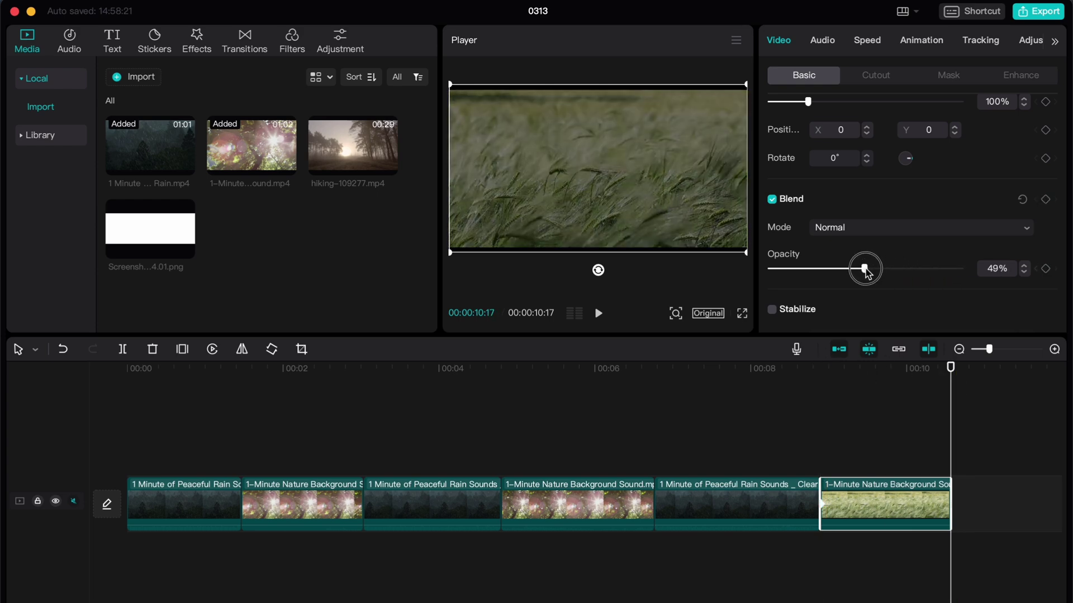
{"action": "left_click_drag", "start_coordinate": [950, 367], "coordinate": [7, 340]}
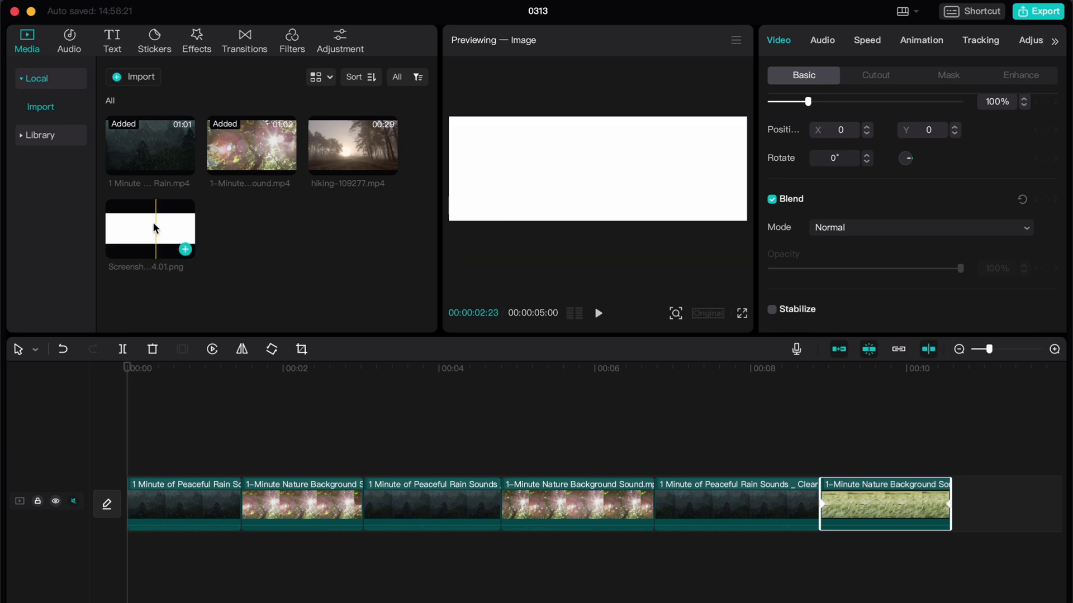
Step: Place the white screenshot above the first clip, scale it to 162% and trim it to that clip's length
{"action": "left_click_drag", "start_coordinate": [136, 230], "coordinate": [128, 449]}
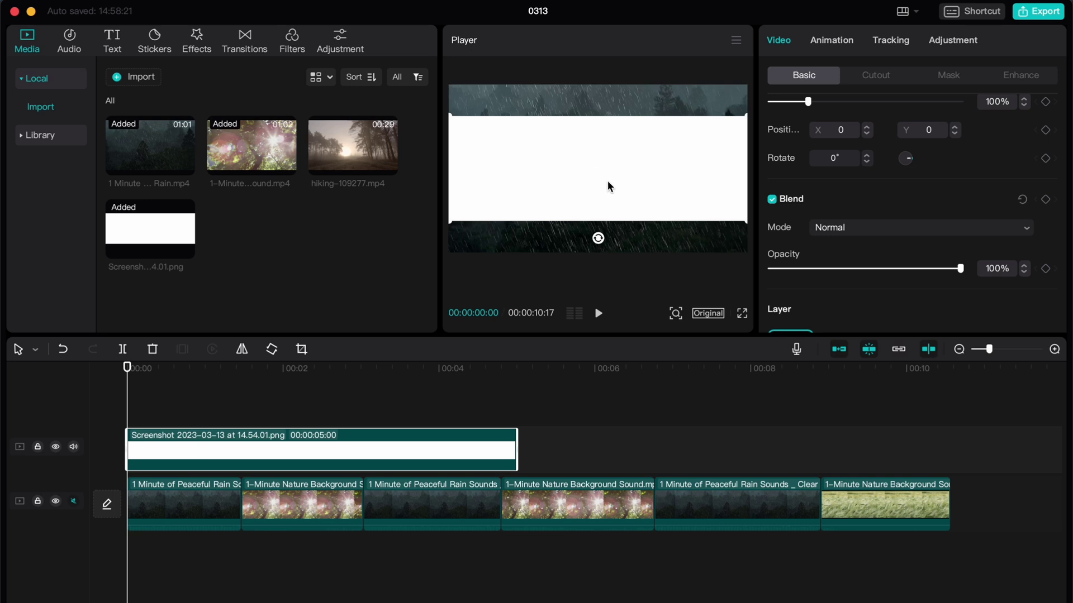
{"action": "left_click_drag", "start_coordinate": [450, 116], "coordinate": [400, 58]}
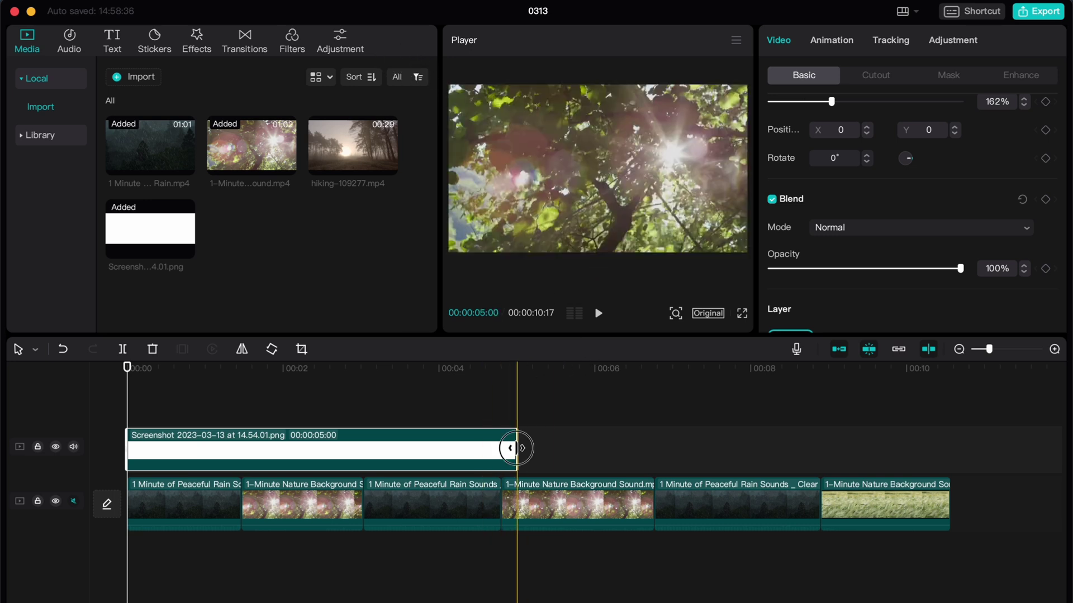
{"action": "left_click_drag", "start_coordinate": [512, 450], "coordinate": [241, 447]}
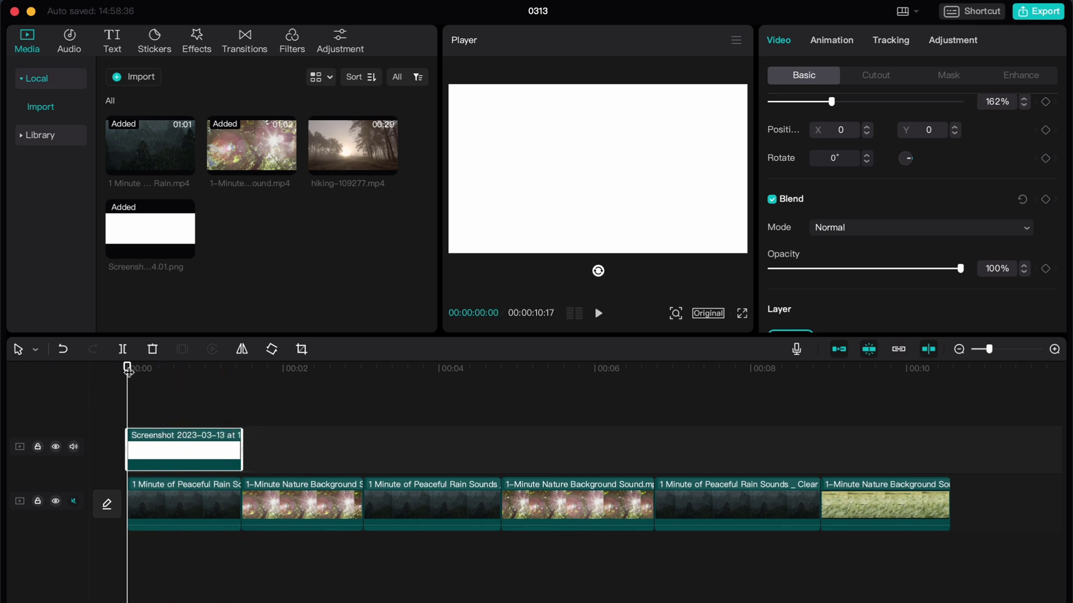
{"action": "left_click_drag", "start_coordinate": [128, 369], "coordinate": [176, 369]}
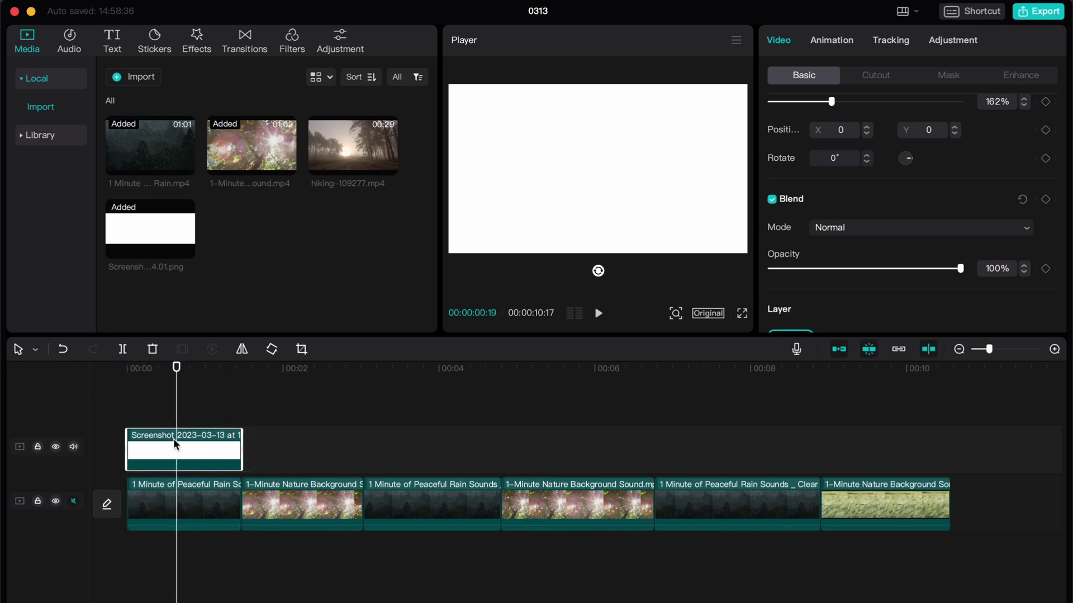
Step: Give the white screenshot overlay a Fade Out animation lasting 1.5s
{"action": "left_click", "coordinate": [833, 49]}
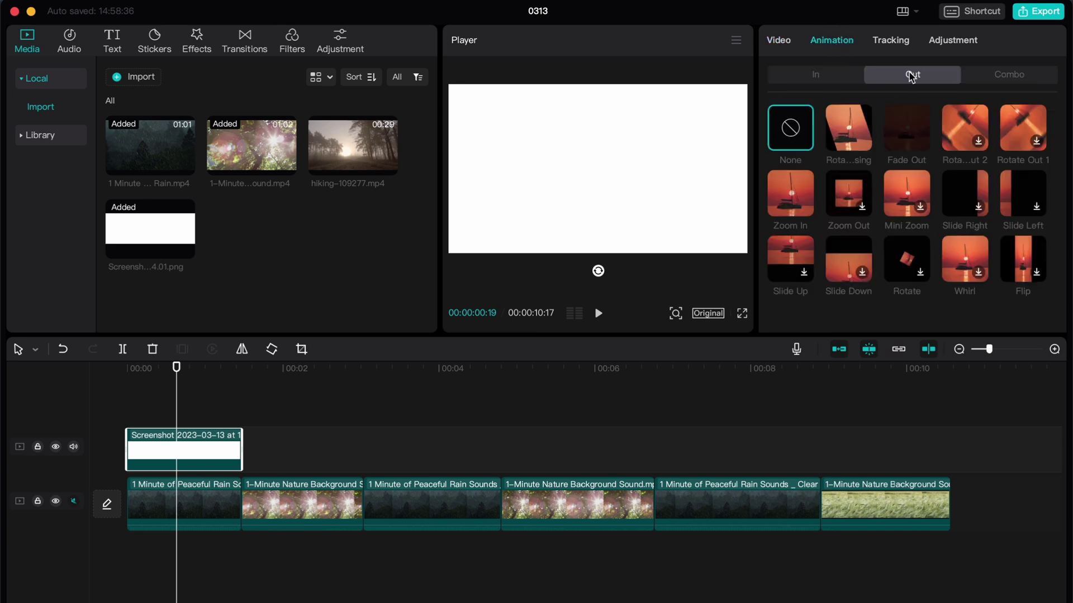
{"action": "left_click", "coordinate": [906, 147]}
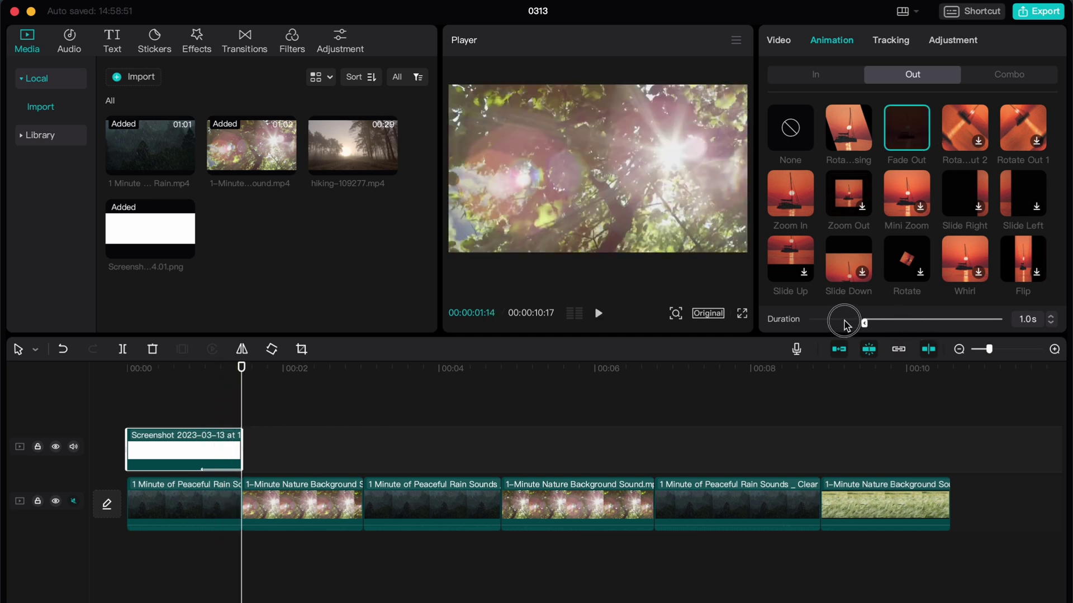
{"action": "left_click", "coordinate": [847, 325]}
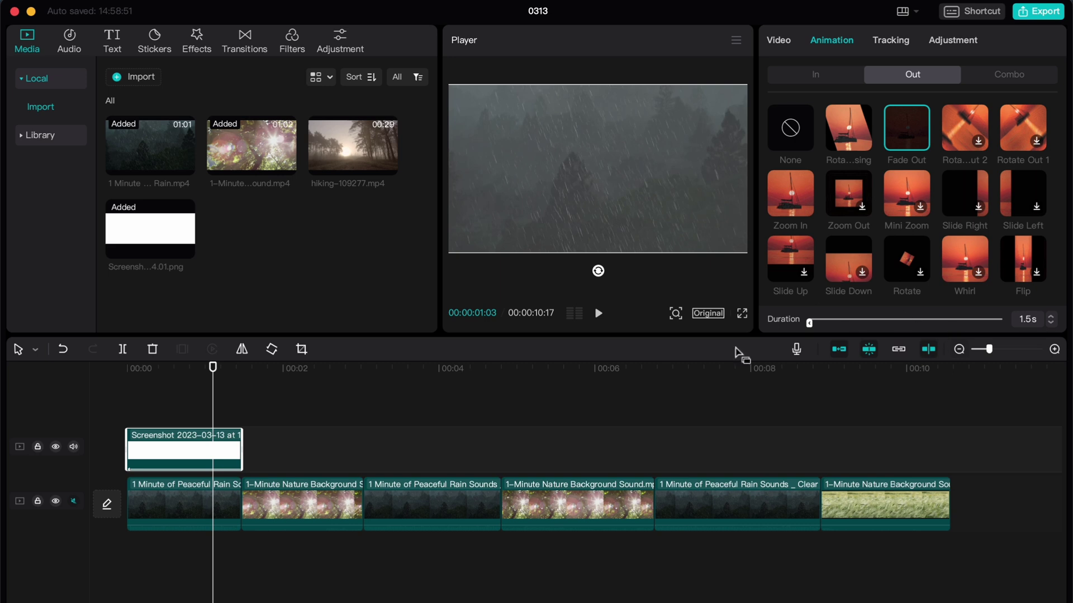
{"action": "left_click_drag", "start_coordinate": [809, 328], "coordinate": [720, 325]}
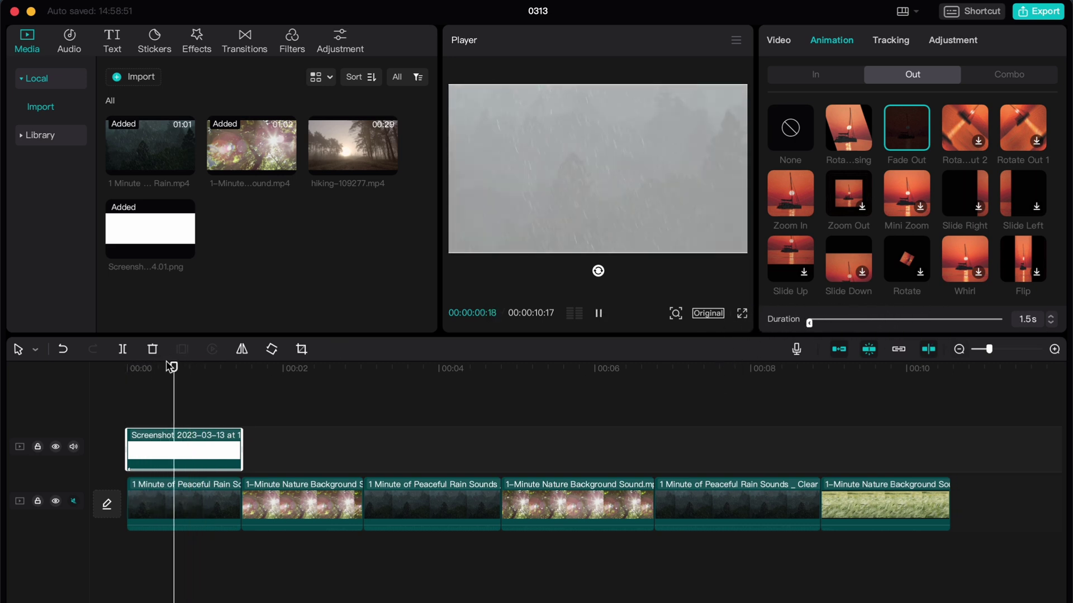
Step: Set the white screenshot's blend mode to Overlay
{"action": "left_click", "coordinate": [778, 42]}
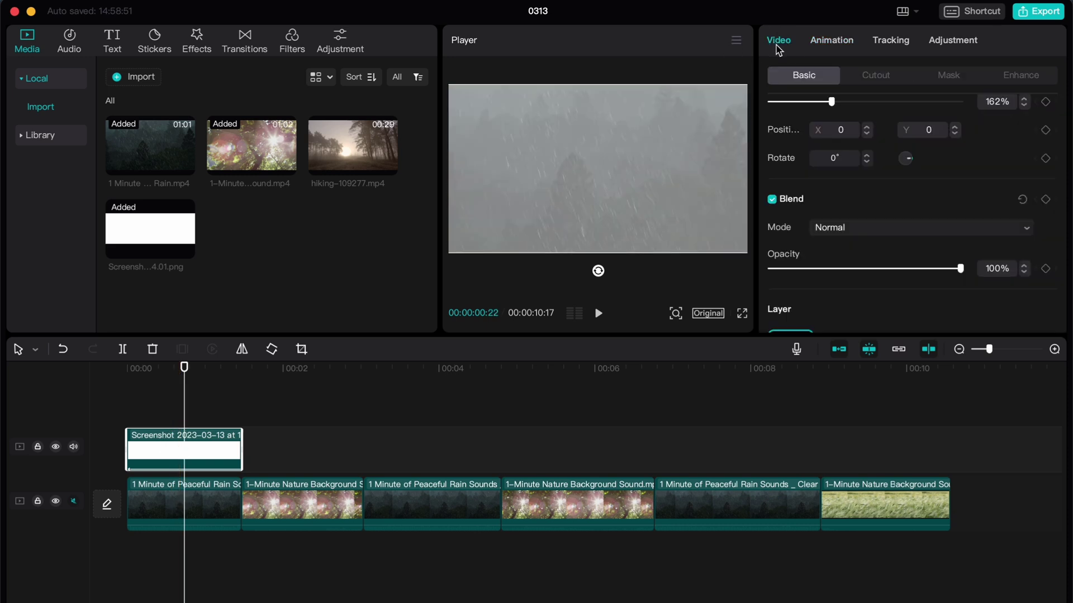
{"action": "left_click", "coordinate": [877, 231]}
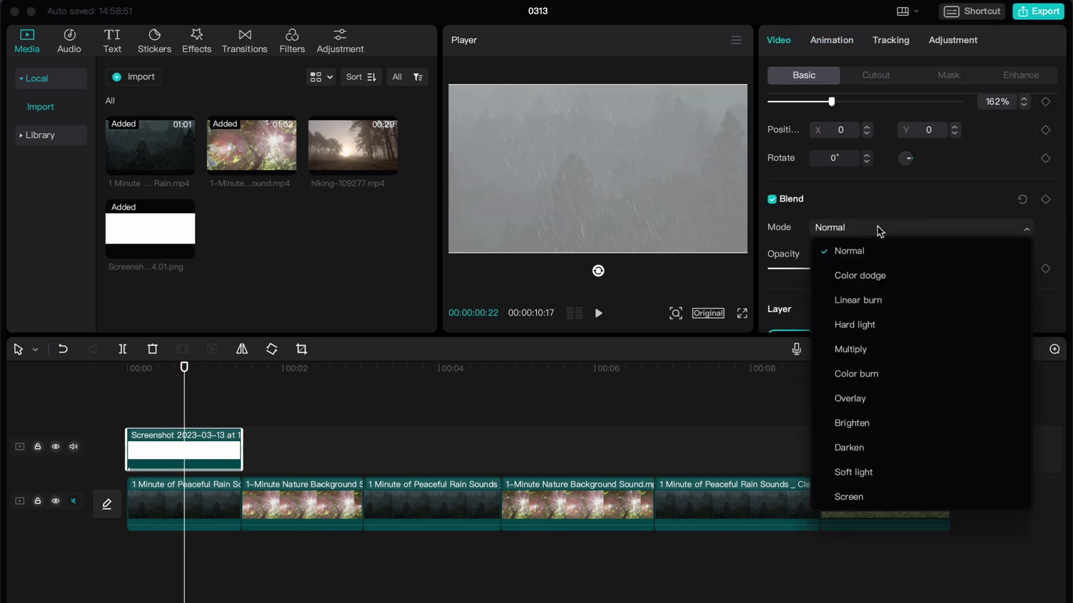
{"action": "left_click", "coordinate": [884, 397]}
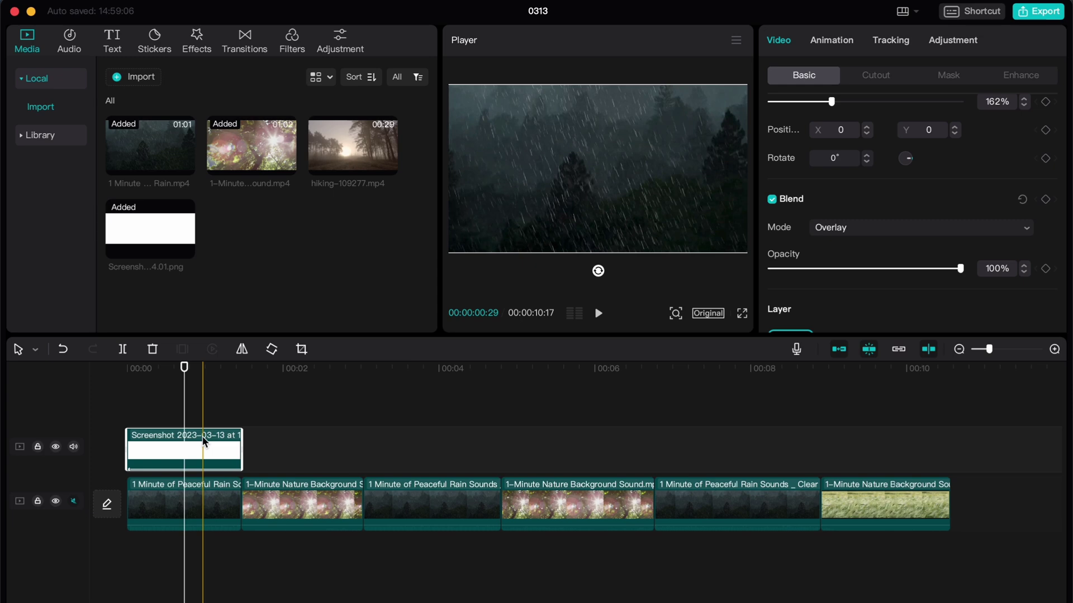
Step: Paste white overlay copies above the second, third and fourth nature clips, trimming each to fit
{"action": "left_click_drag", "start_coordinate": [185, 367], "coordinate": [240, 367]}
{"action": "key", "text": "ctrl+v"}
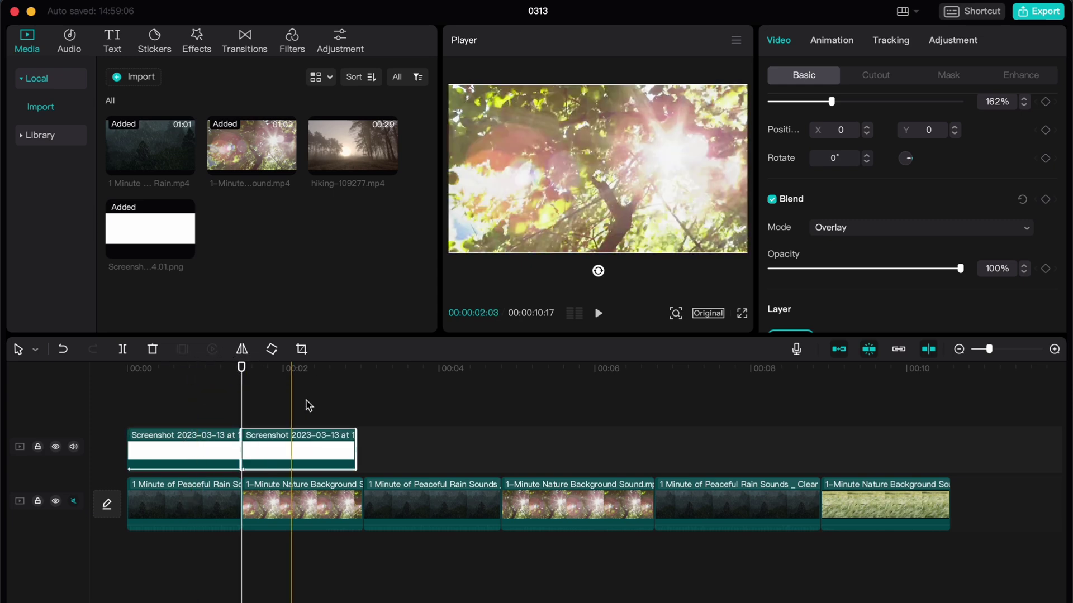
{"action": "left_click_drag", "start_coordinate": [356, 449], "coordinate": [364, 450]}
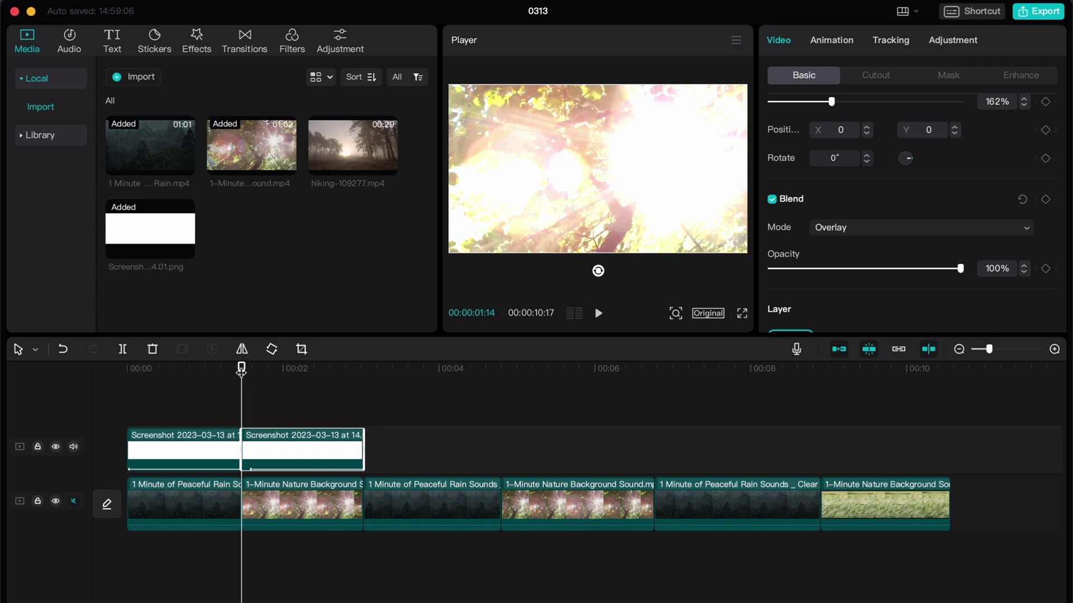
{"action": "left_click_drag", "start_coordinate": [242, 370], "coordinate": [364, 390]}
{"action": "key", "text": "ctrl+v"}
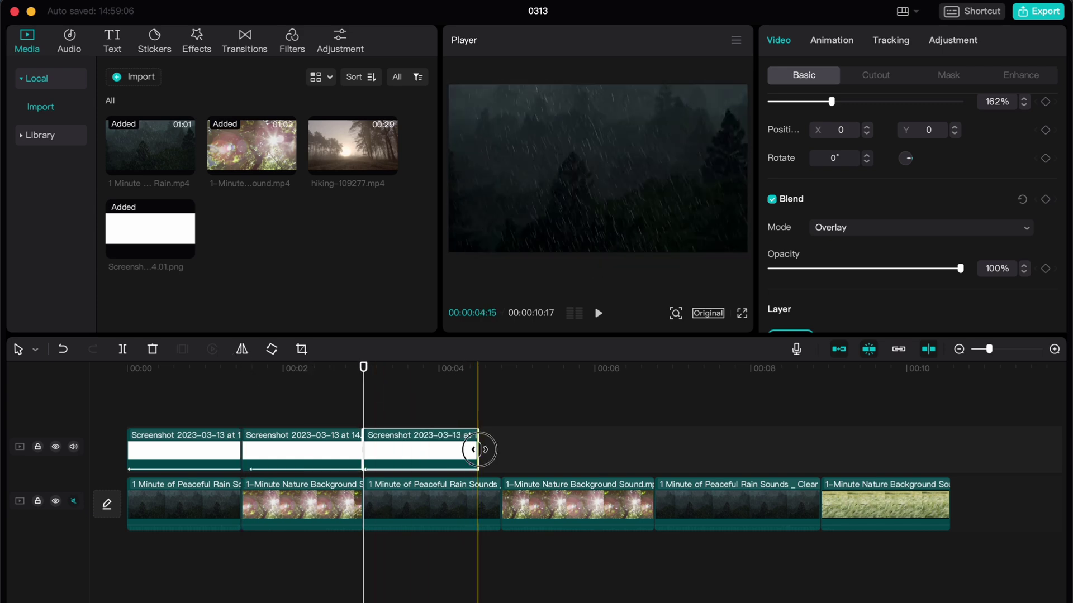
{"action": "left_click_drag", "start_coordinate": [477, 450], "coordinate": [501, 450]}
{"action": "left_click_drag", "start_coordinate": [364, 370], "coordinate": [501, 367]}
{"action": "key", "text": "ctrl+v"}
{"action": "left_click_drag", "start_coordinate": [615, 450], "coordinate": [655, 450]}
Step: Paste white overlay copies above the fifth and wheat field clips, stretching the last to the video's end
{"action": "left_click", "coordinate": [501, 367]}
{"action": "left_click_drag", "start_coordinate": [501, 369], "coordinate": [654, 367]}
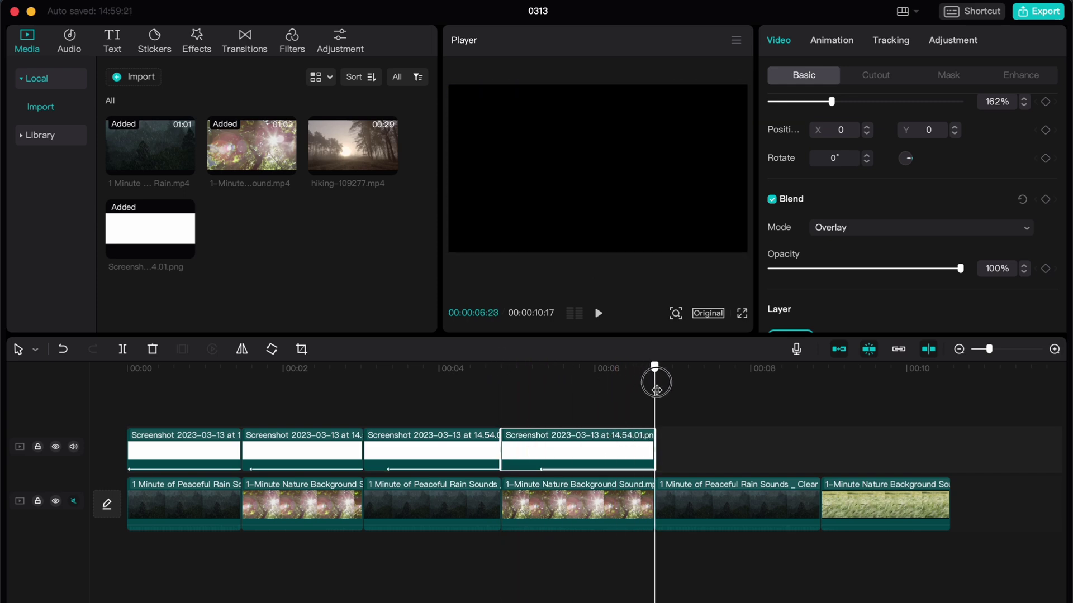
{"action": "key", "text": "ctrl+v"}
{"action": "left_click_drag", "start_coordinate": [770, 449], "coordinate": [821, 450]}
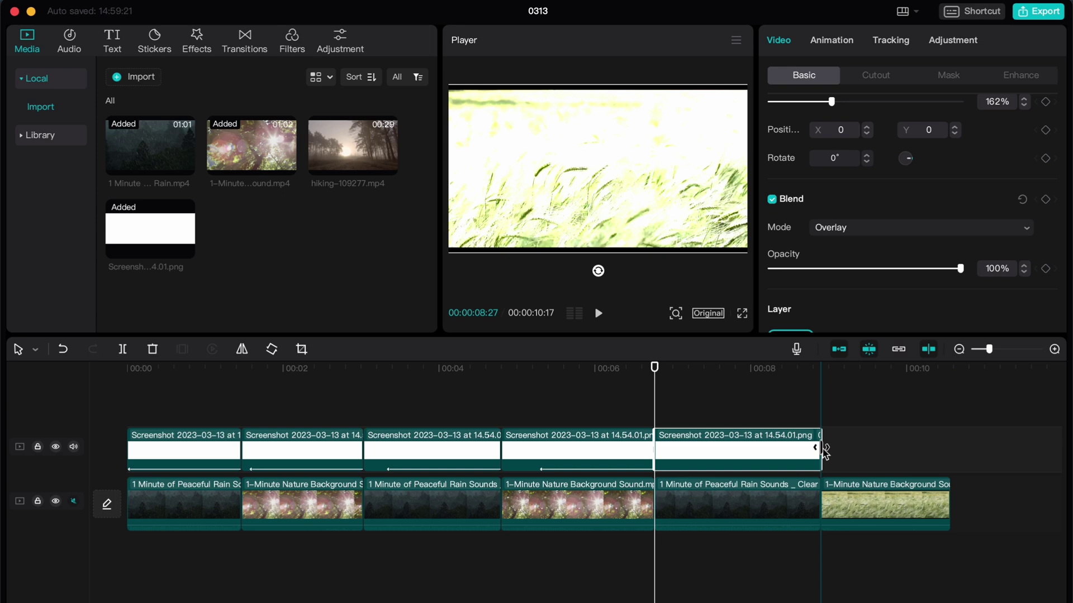
{"action": "left_click_drag", "start_coordinate": [655, 367], "coordinate": [820, 369]}
{"action": "key", "text": "ctrl+v"}
{"action": "left_click_drag", "start_coordinate": [948, 447], "coordinate": [949, 447]}
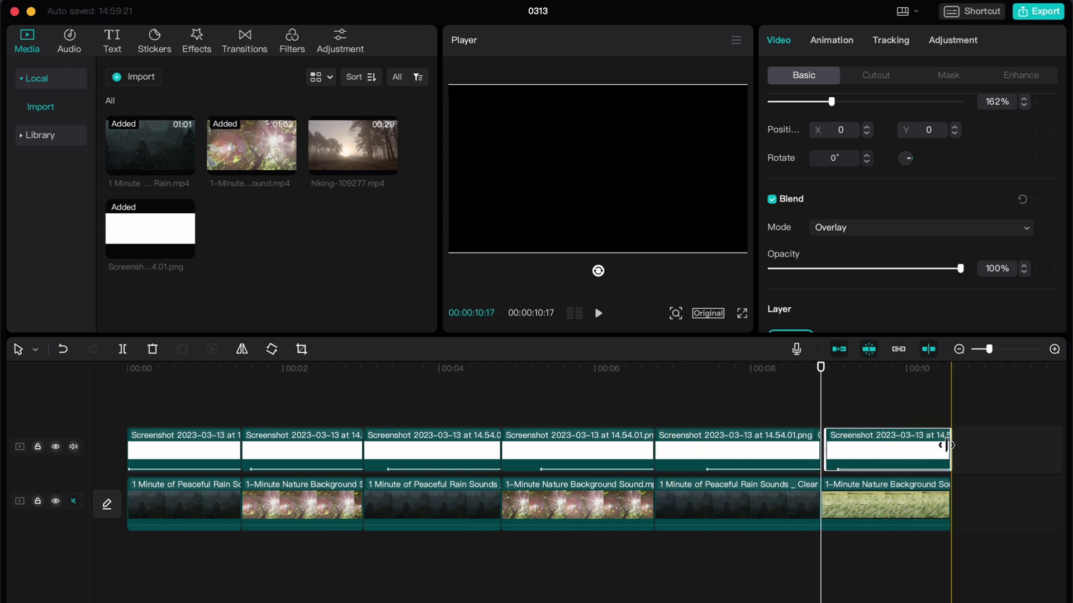
{"action": "left_click", "coordinate": [711, 449]}
Step: Change the Fade Out duration of the fifth white overlay copy and select other copies
{"action": "left_click", "coordinate": [832, 42]}
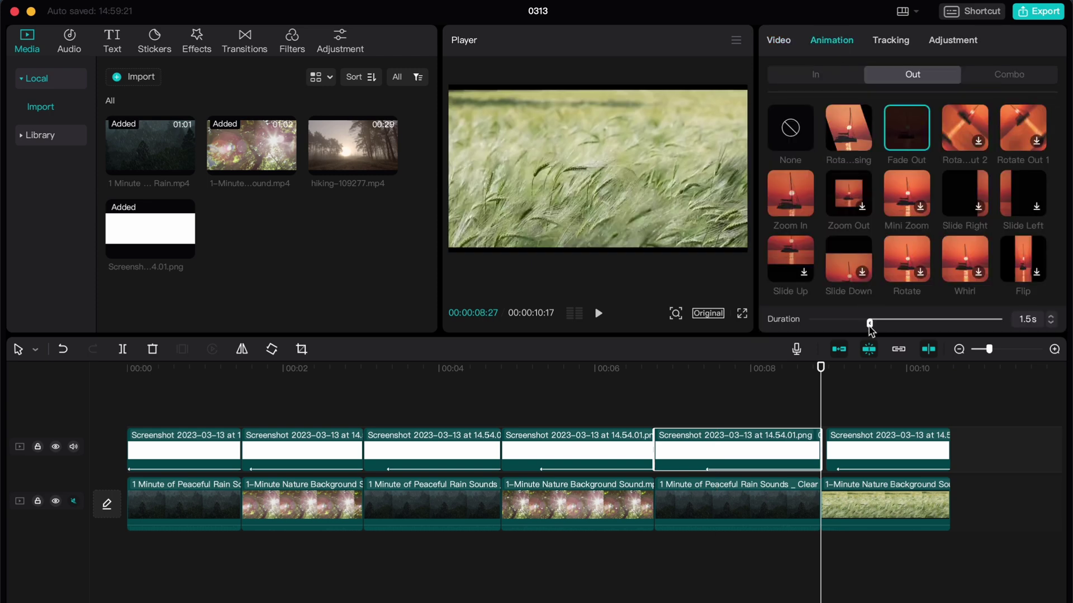
{"action": "left_click_drag", "start_coordinate": [870, 324], "coordinate": [802, 327]}
{"action": "left_click", "coordinate": [601, 450]}
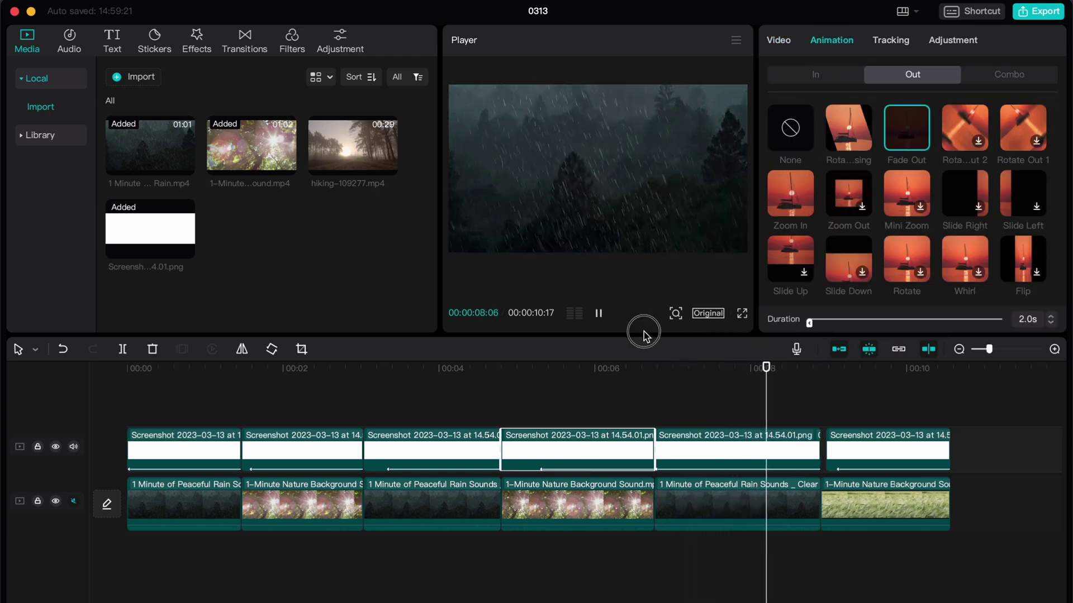
{"action": "left_click", "coordinate": [476, 447]}
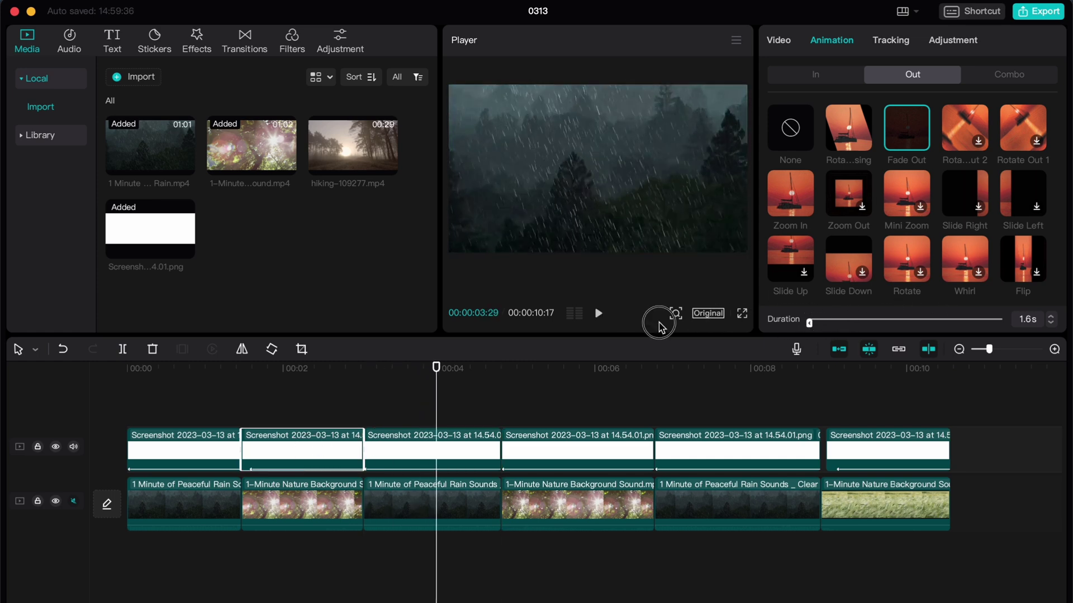
Step: Play the sequence from an early transition to preview the fades, then return to the start
{"action": "mouse_move", "coordinate": [246, 367]}
{"action": "left_mouse_down"}
{"action": "mouse_move", "coordinate": [301, 368]}
{"action": "mouse_move", "coordinate": [233, 368]}
{"action": "left_mouse_up"}
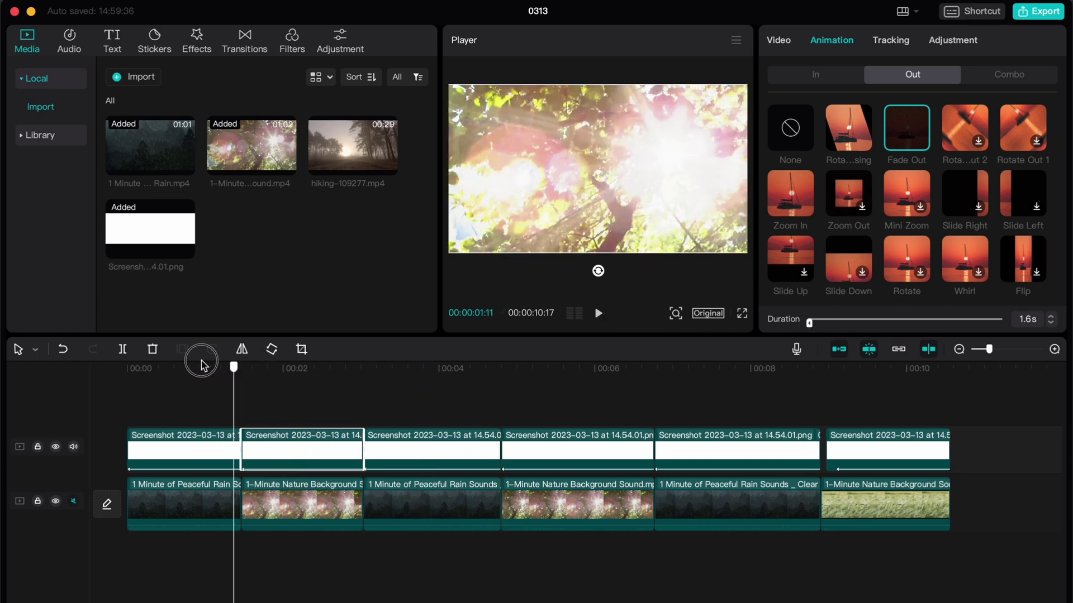
{"action": "key", "text": "space"}
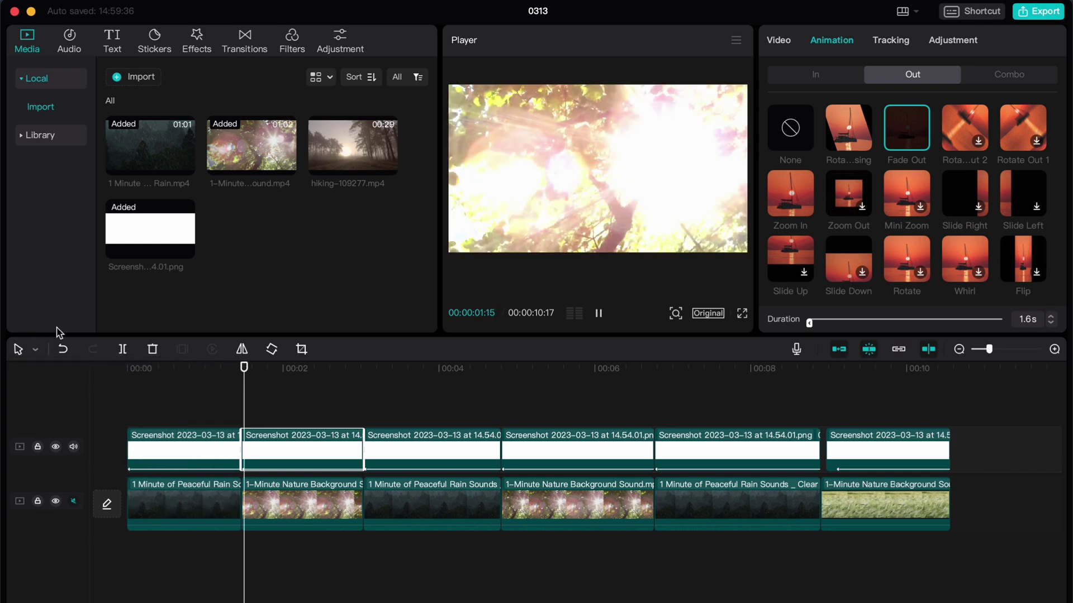
{"action": "key", "text": "space"}
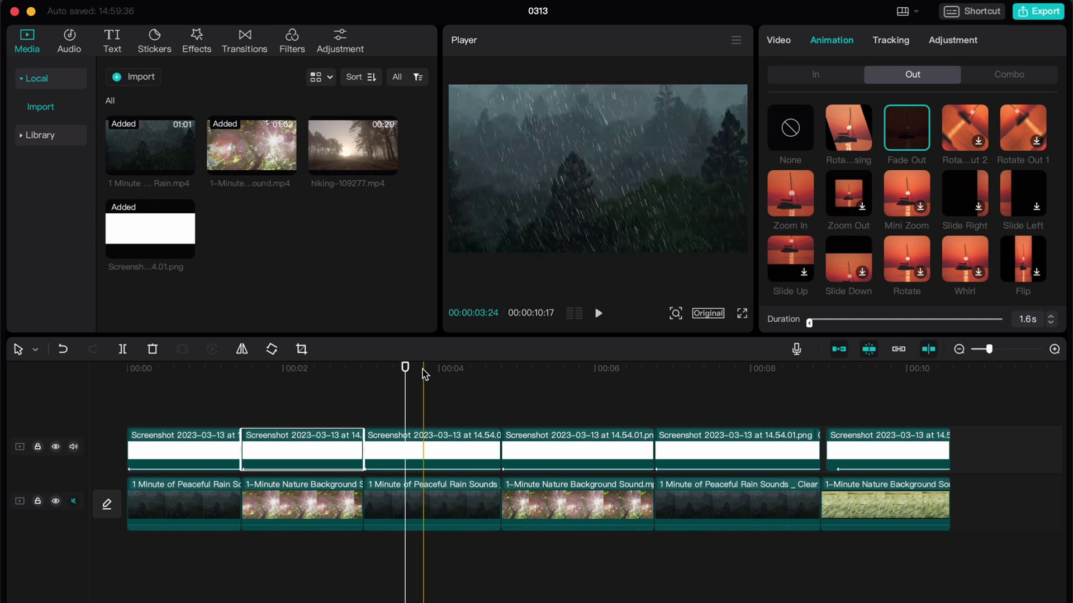
{"action": "left_click_drag", "start_coordinate": [403, 368], "coordinate": [10, 366]}
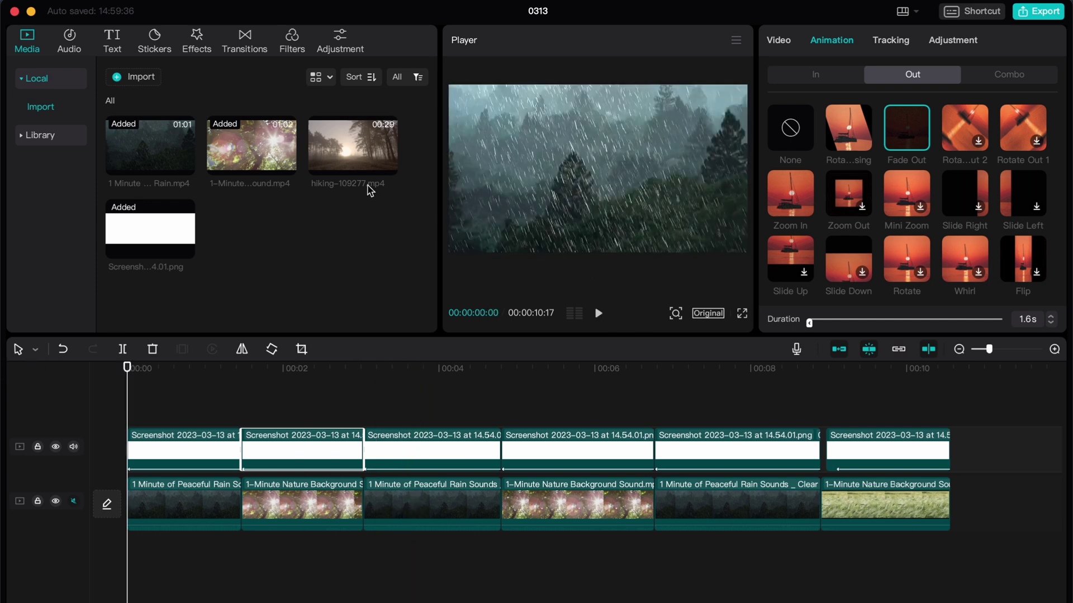
Step: Add Halo Blur from Trending effects over the first clip, trimmed to it, with Speed 100 and Strength 32
{"action": "left_click", "coordinate": [197, 49]}
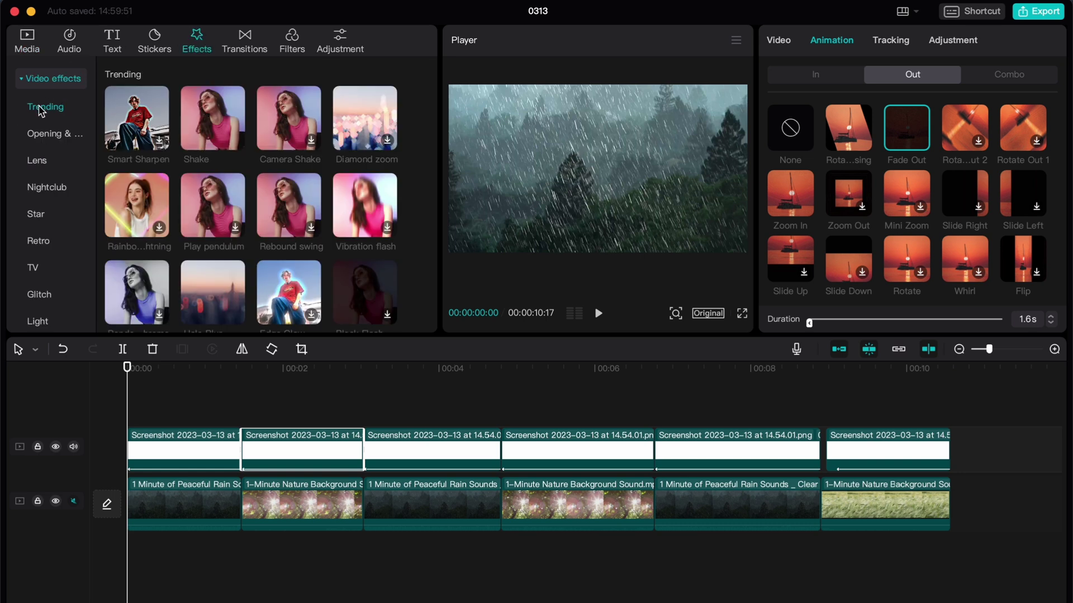
{"action": "left_click", "coordinate": [23, 81]}
{"action": "left_click", "coordinate": [22, 80]}
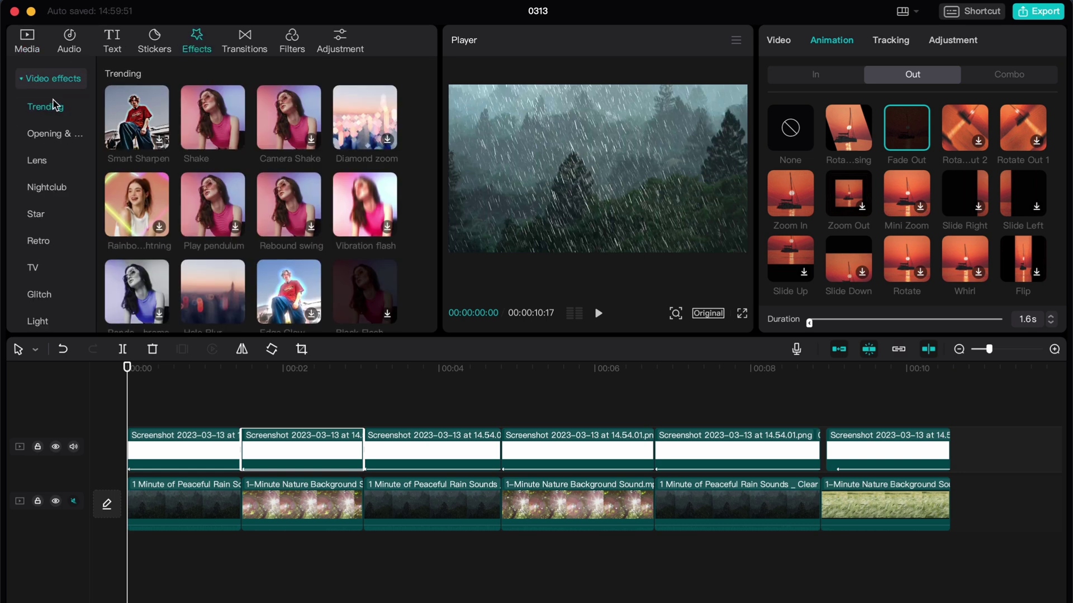
{"action": "scroll", "coordinate": [215, 268], "scroll_direction": "down", "scroll_amount": 1}
{"action": "mouse_move", "coordinate": [214, 278]}
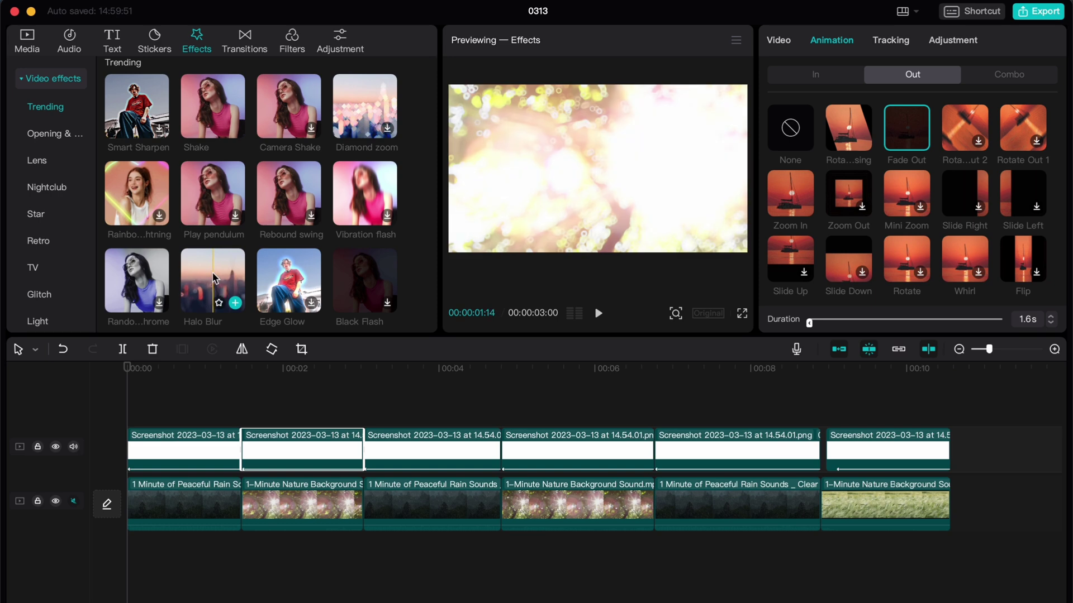
{"action": "left_click_drag", "start_coordinate": [214, 277], "coordinate": [134, 415]}
{"action": "left_click_drag", "start_coordinate": [358, 416], "coordinate": [242, 414]}
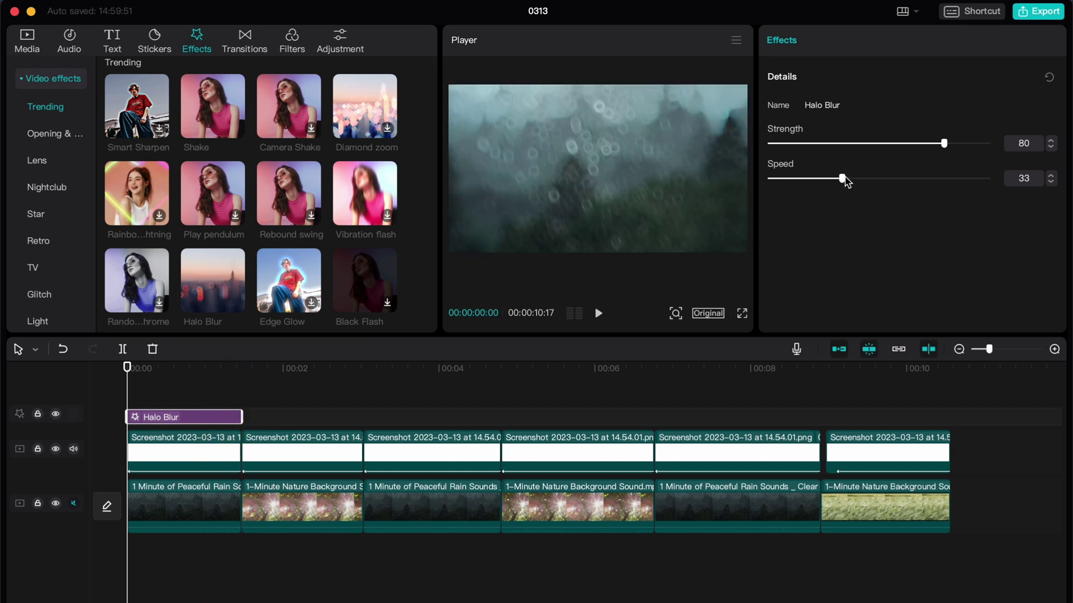
{"action": "left_click_drag", "start_coordinate": [842, 178], "coordinate": [1067, 182]}
{"action": "left_click_drag", "start_coordinate": [939, 147], "coordinate": [843, 147]}
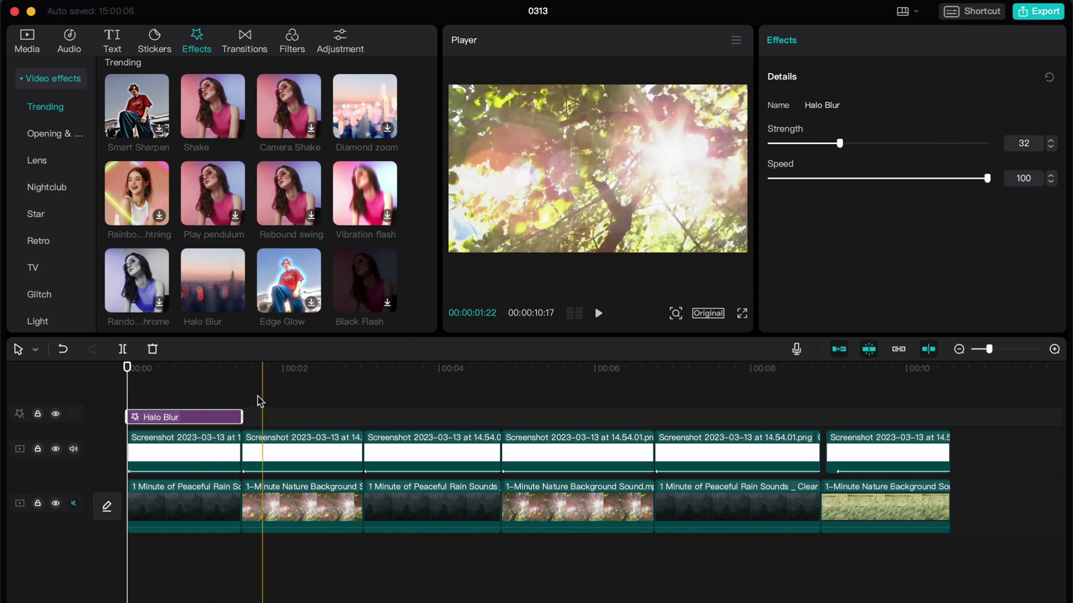
Step: Paste Halo Blur copies above the second through fifth clips, trimming each to its clip's length
{"action": "key", "text": "super+v"}
{"action": "left_click_drag", "start_coordinate": [356, 416], "coordinate": [360, 417]}
{"action": "mouse_move", "coordinate": [494, 420]}
{"action": "left_mouse_down"}
{"action": "mouse_move", "coordinate": [463, 419]}
{"action": "mouse_move", "coordinate": [492, 416]}
{"action": "left_mouse_up"}
{"action": "key", "text": "ctrl+v"}
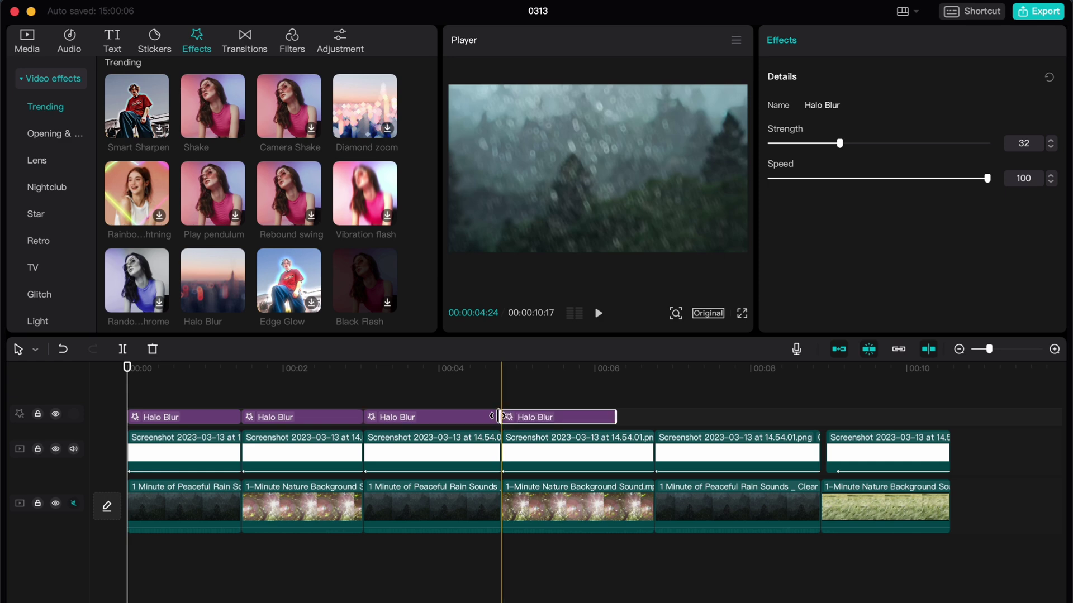
{"action": "left_click_drag", "start_coordinate": [619, 414], "coordinate": [648, 416]}
{"action": "key", "text": "ctrl+v"}
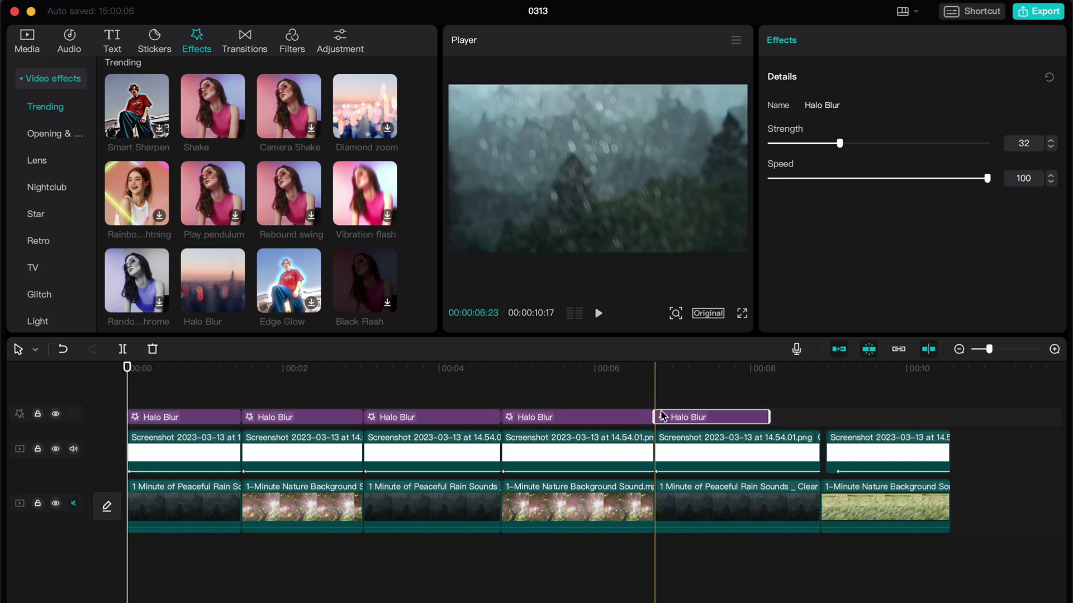
{"action": "left_click_drag", "start_coordinate": [770, 416], "coordinate": [820, 416]}
Step: Extend the last white overlay to the video's end and add a sixth Halo Blur over the final clip
{"action": "left_click", "coordinate": [861, 444]}
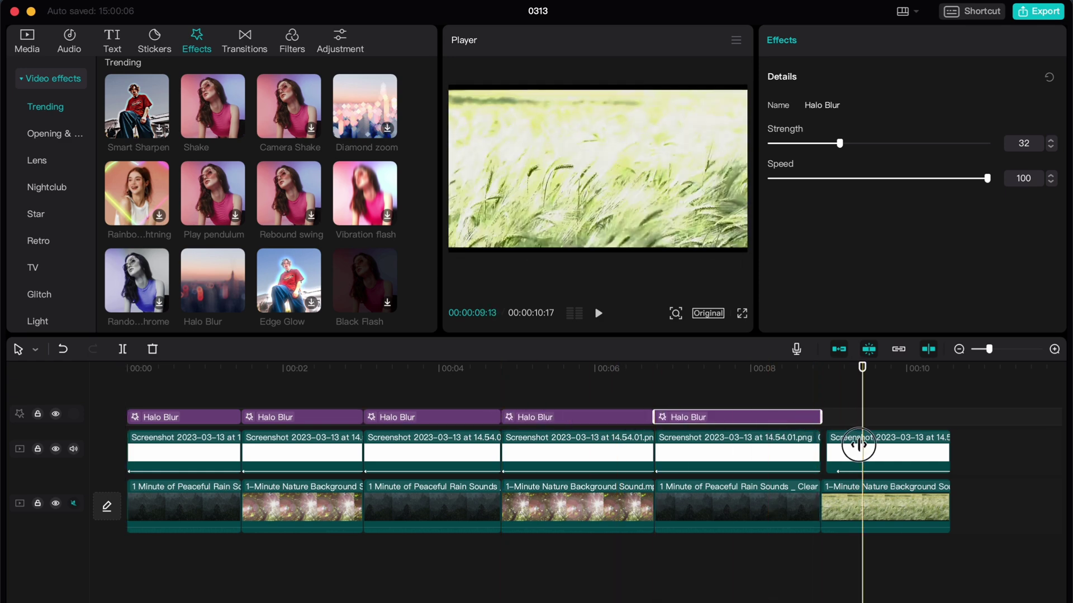
{"action": "left_click_drag", "start_coordinate": [943, 447], "coordinate": [951, 448]}
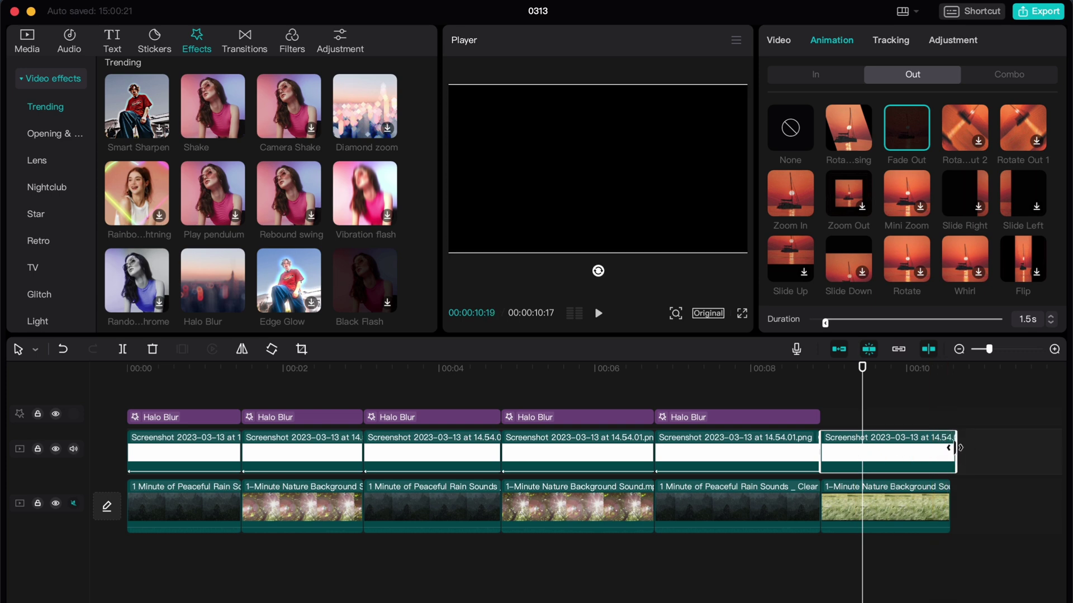
{"action": "left_click_drag", "start_coordinate": [866, 381], "coordinate": [820, 369]}
{"action": "key", "text": "ctrl+v"}
{"action": "left_click_drag", "start_coordinate": [879, 422], "coordinate": [890, 441]}
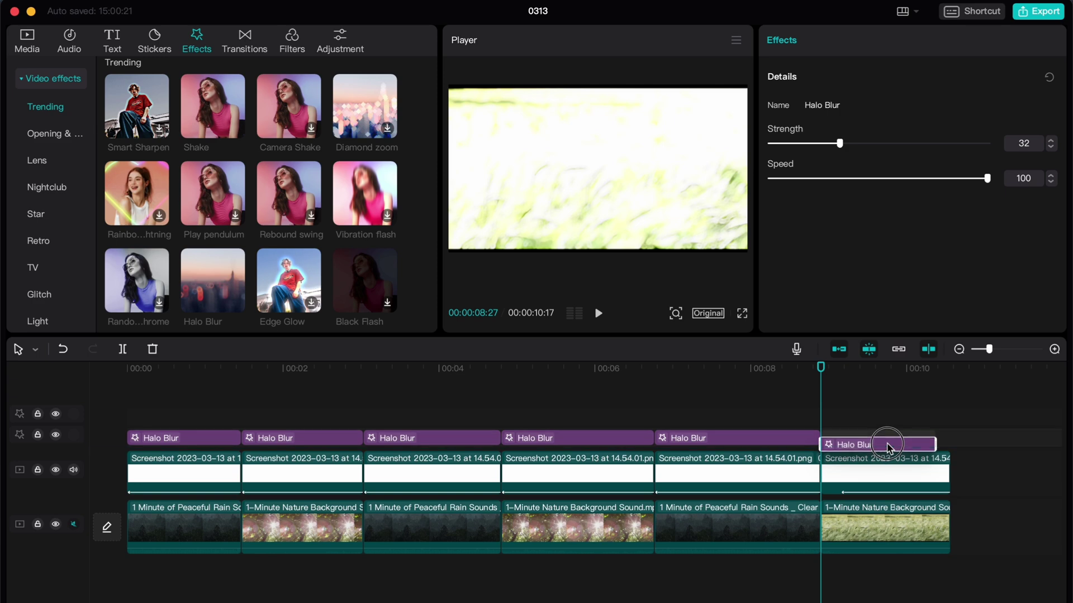
{"action": "left_click_drag", "start_coordinate": [938, 417], "coordinate": [950, 417]}
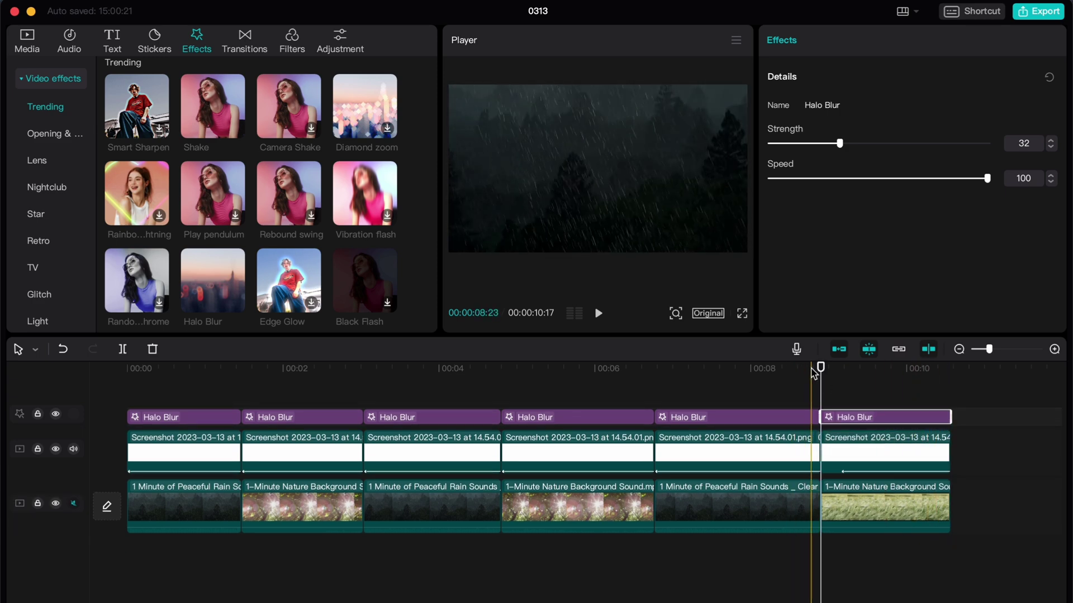
{"action": "key", "text": "Home"}
{"action": "left_click", "coordinate": [20, 367]}
{"action": "key", "text": "space"}
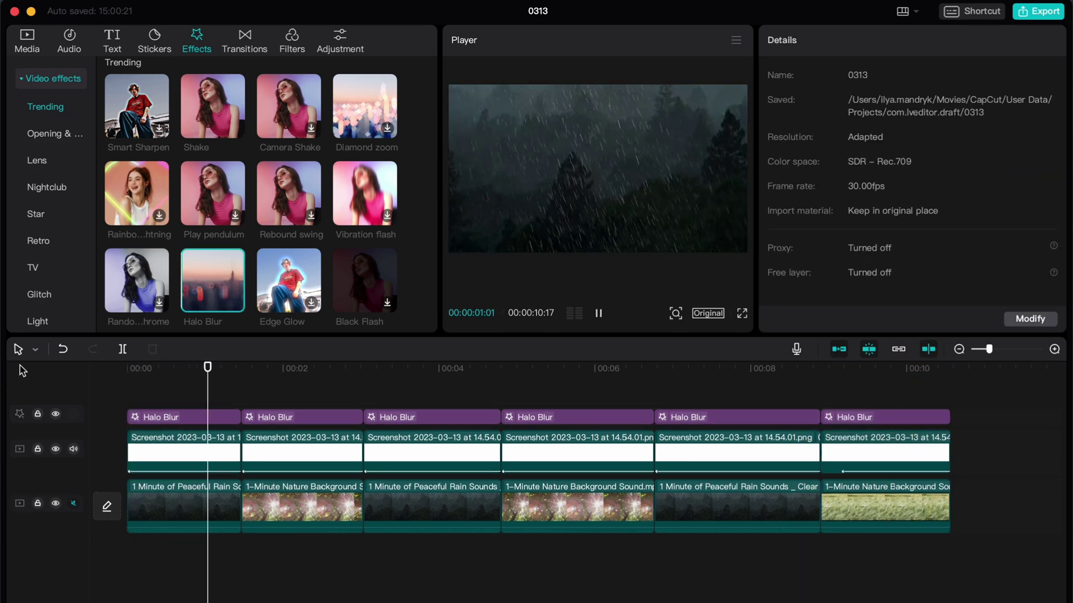